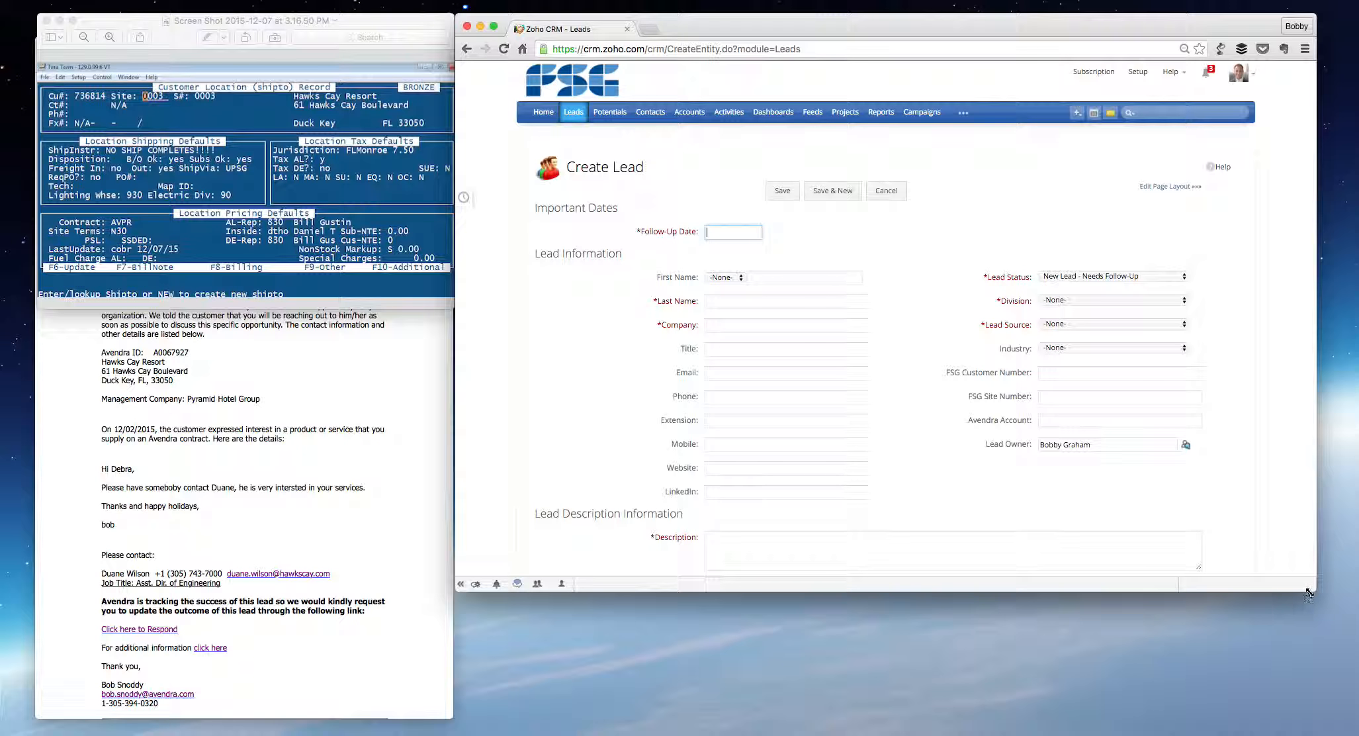
Step: Enlarge the browser window to show the whole Create Lead form and set the follow-up date to 12/11/2015
drag(1316, 595, 1332, 735)
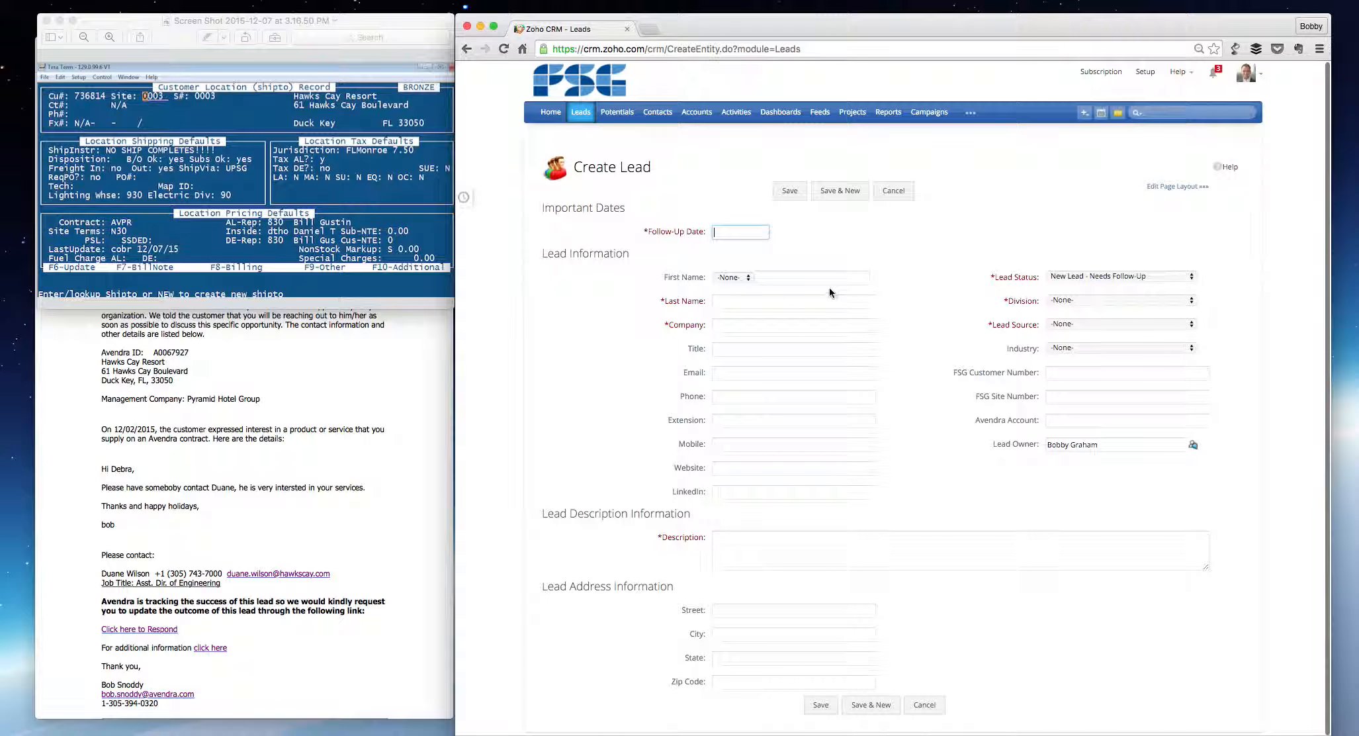
click(734, 231)
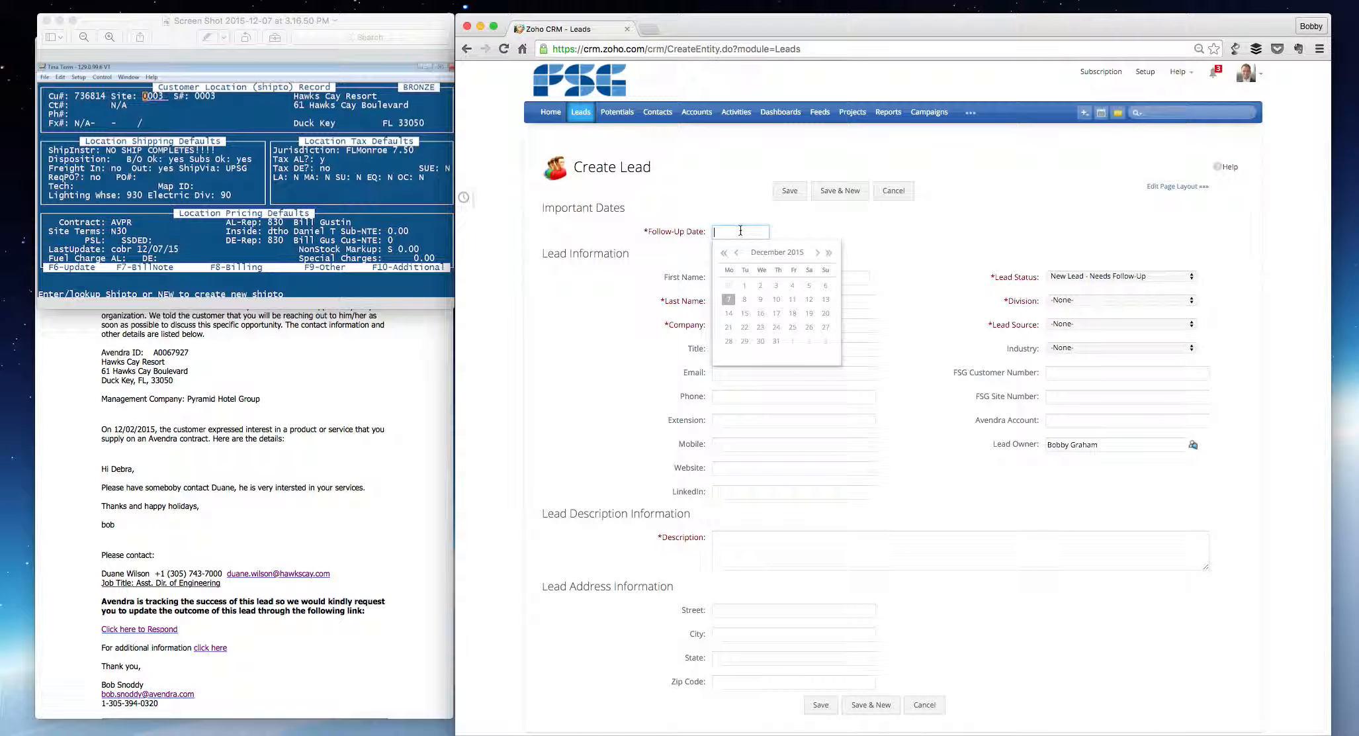
click(792, 301)
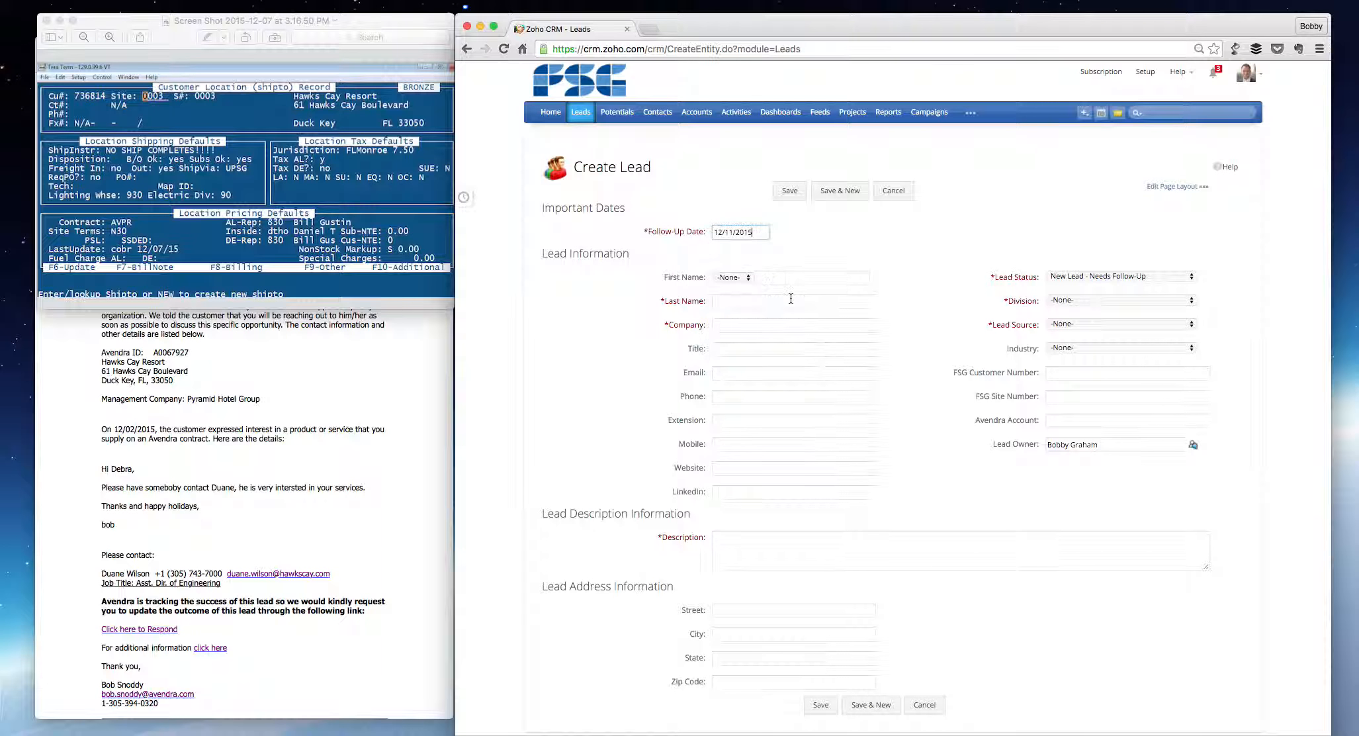
Step: Enter the contact's first name and last name from the email in the lead form
click(791, 279)
text(Dua)
key(Down)
key(Tab)
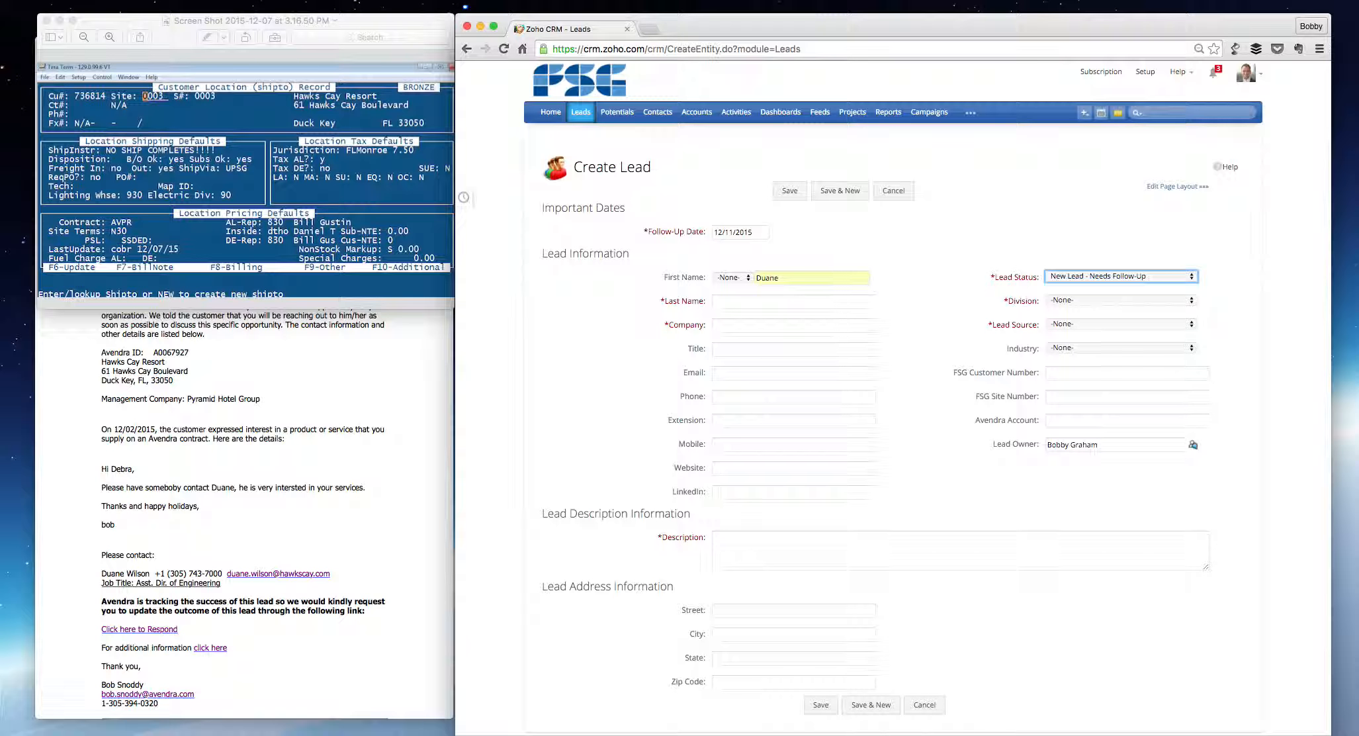
key(Tab)
text(W)
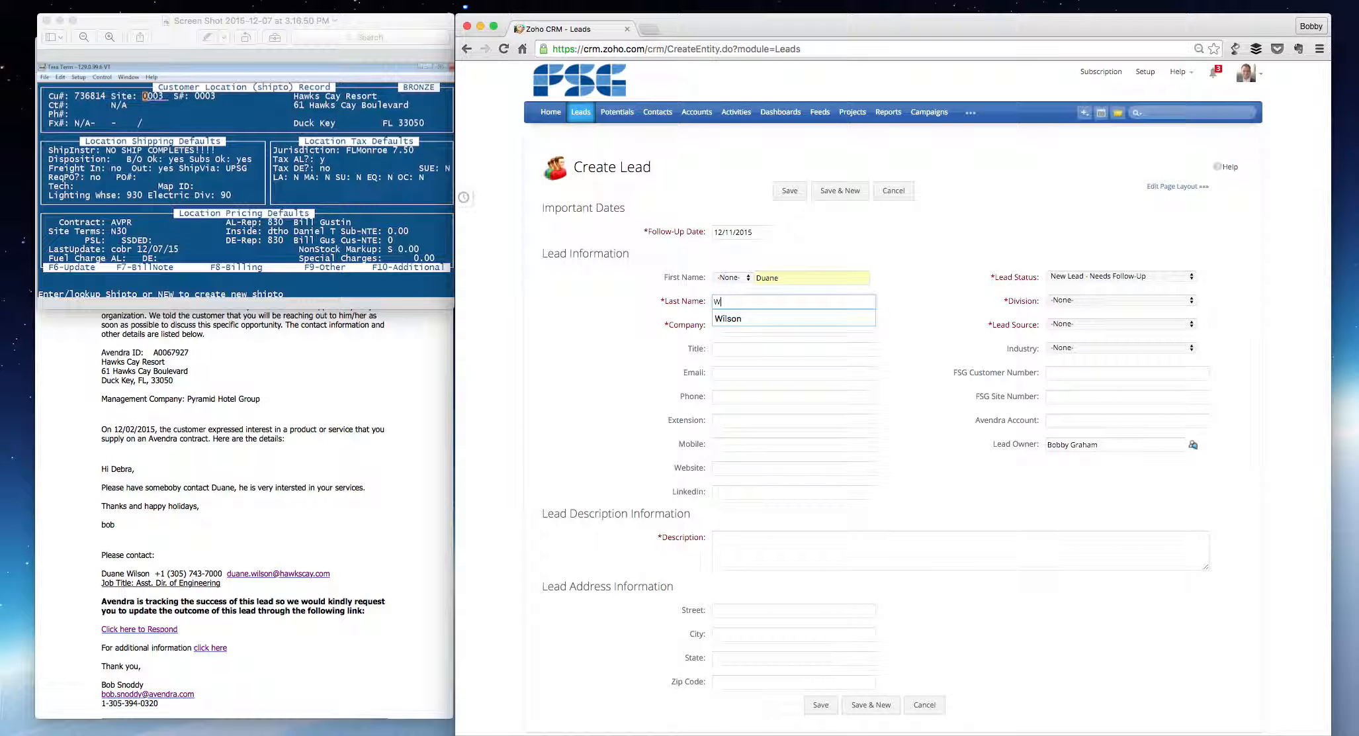
text(i)
key(Down)
key(Tab)
Step: Set the lead's division to National Accounts - 90
key(space)
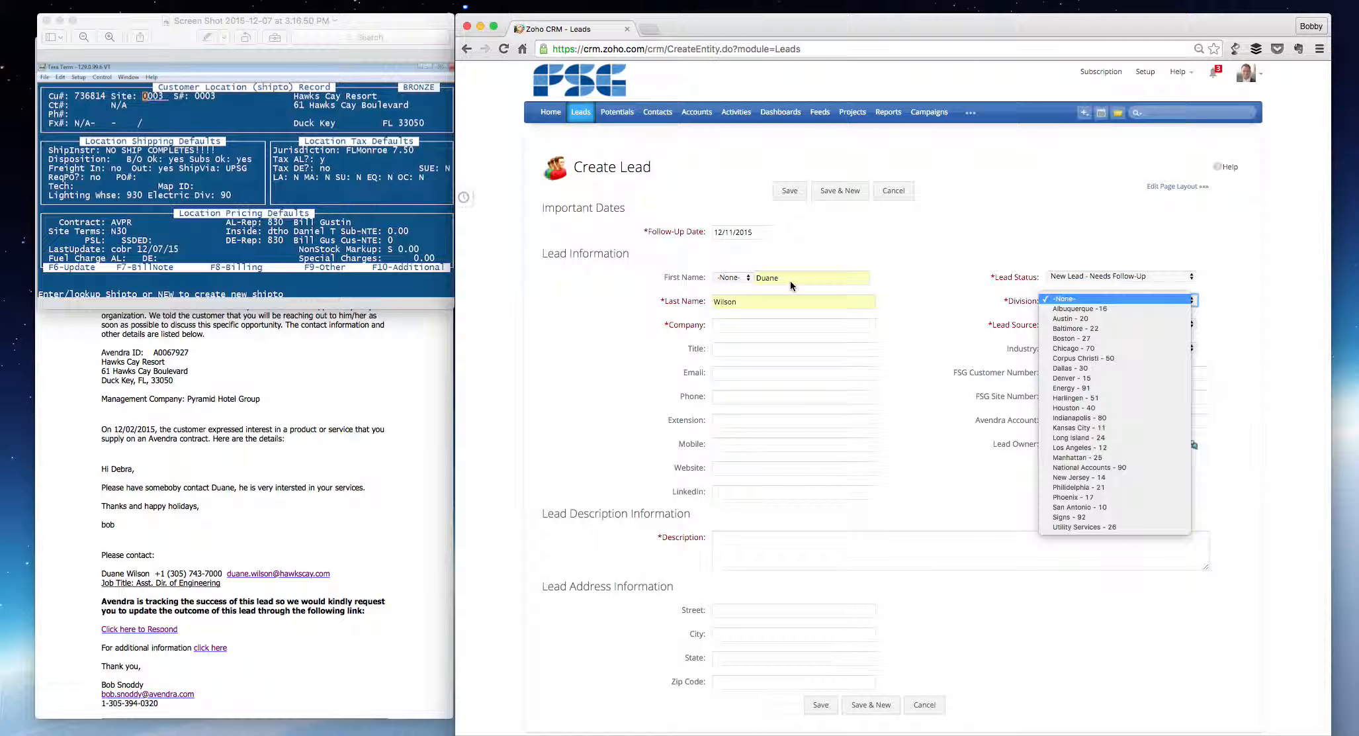
key(n)
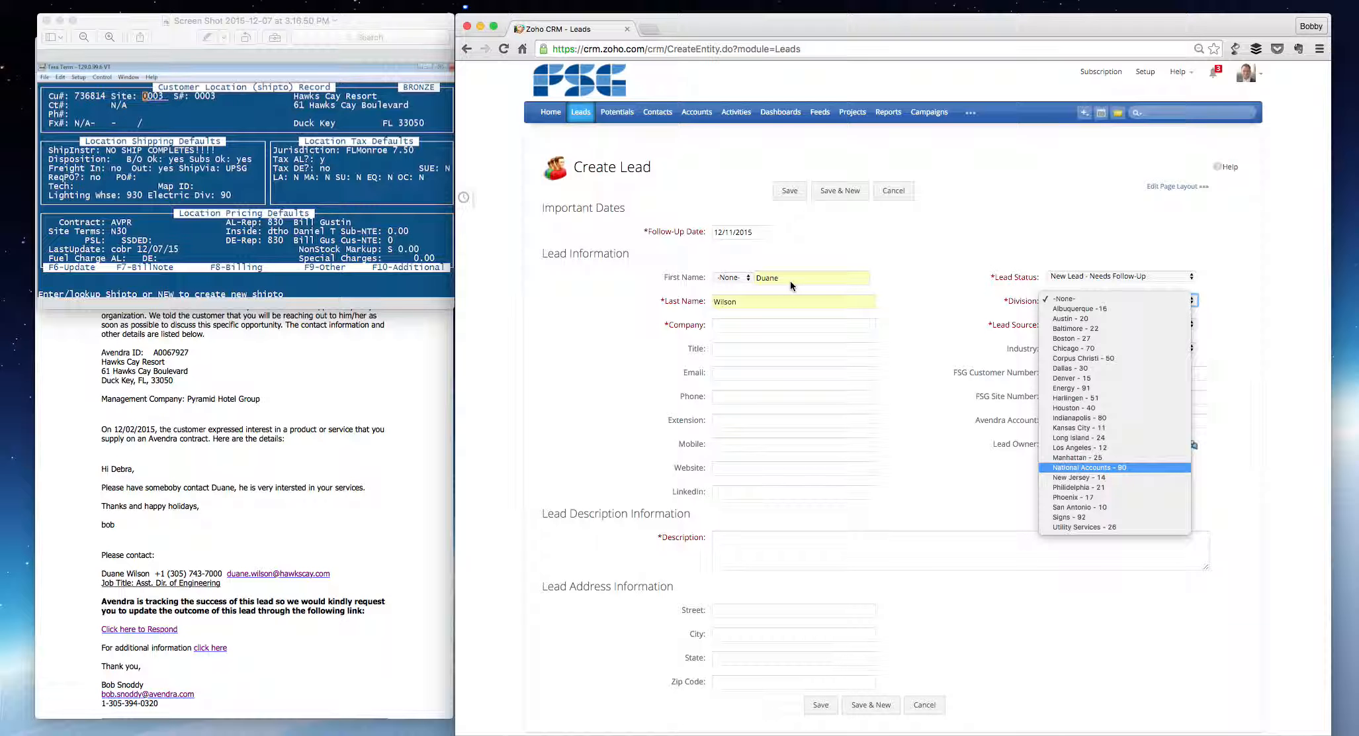
key(Return)
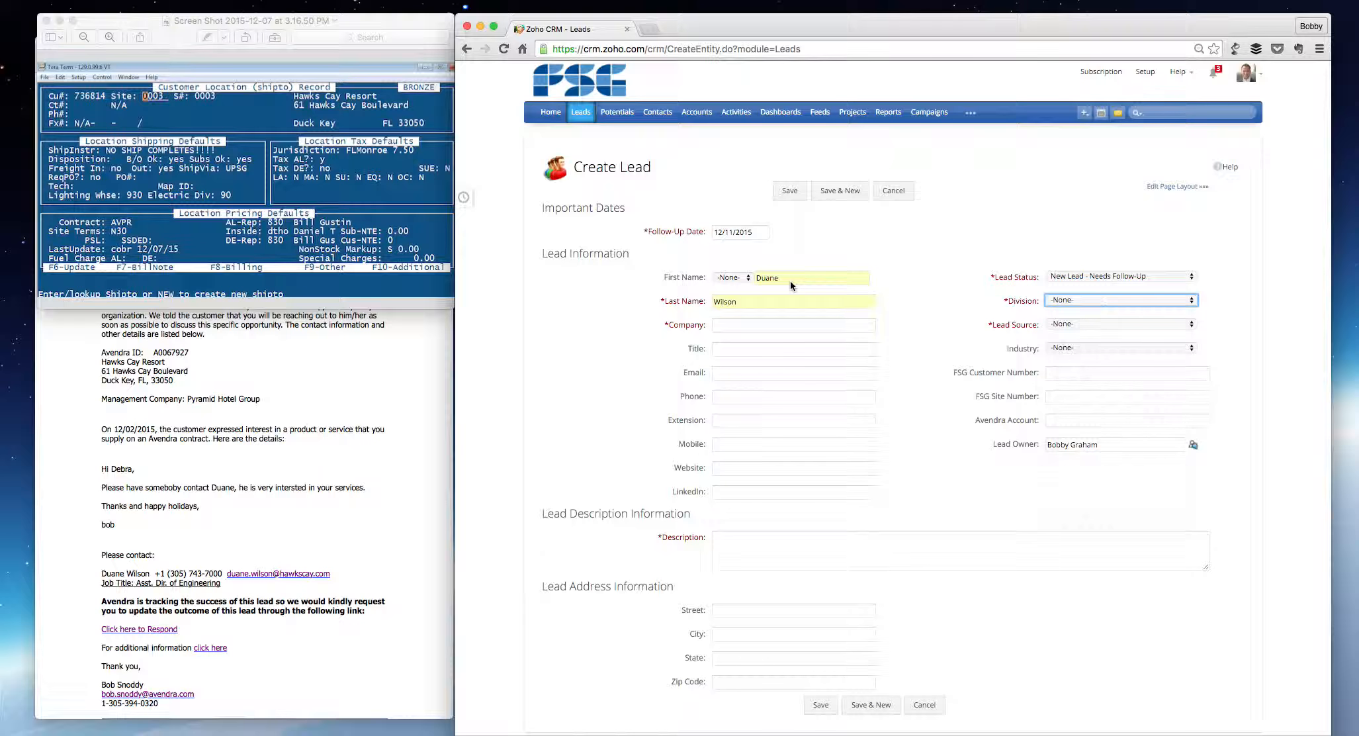
key(Tab)
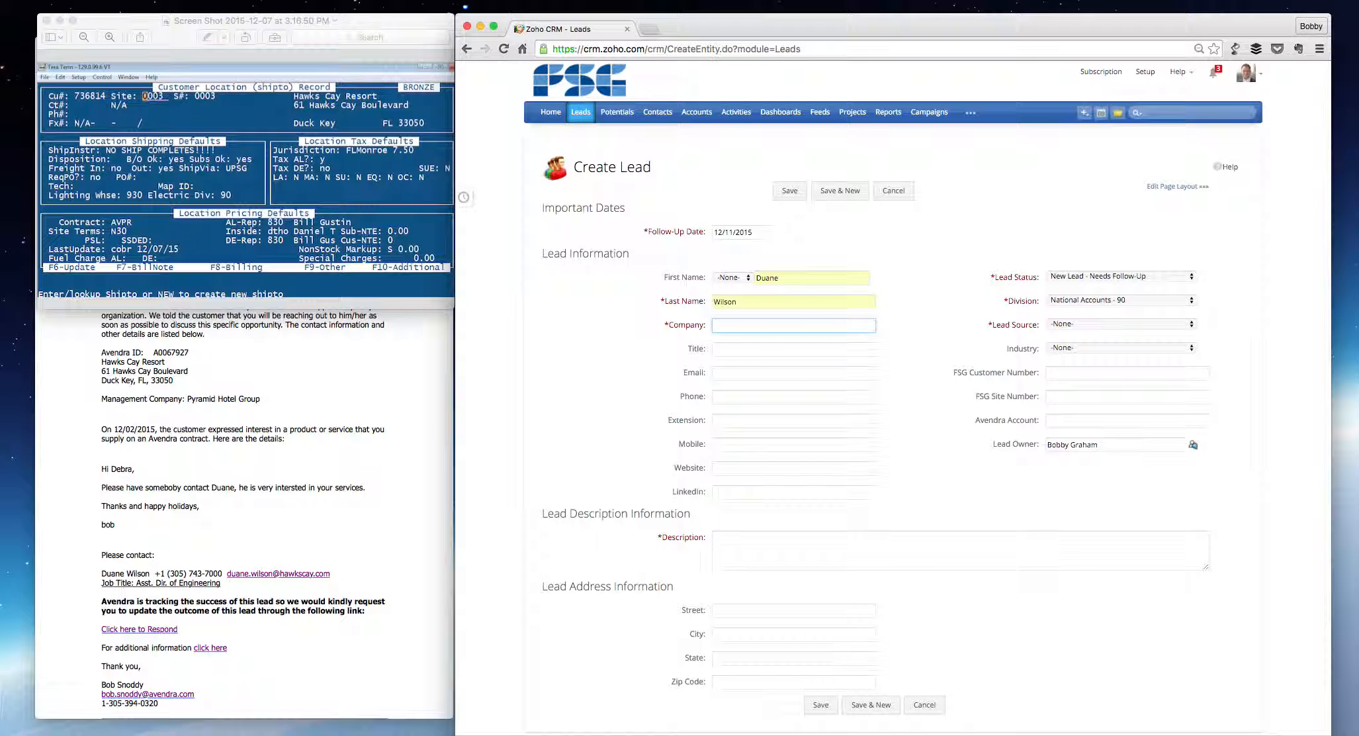
Step: Copy the company name Hawks Cay Resort from the email into the lead's Company field, and bring the customer record screenshot forward
click(374, 405)
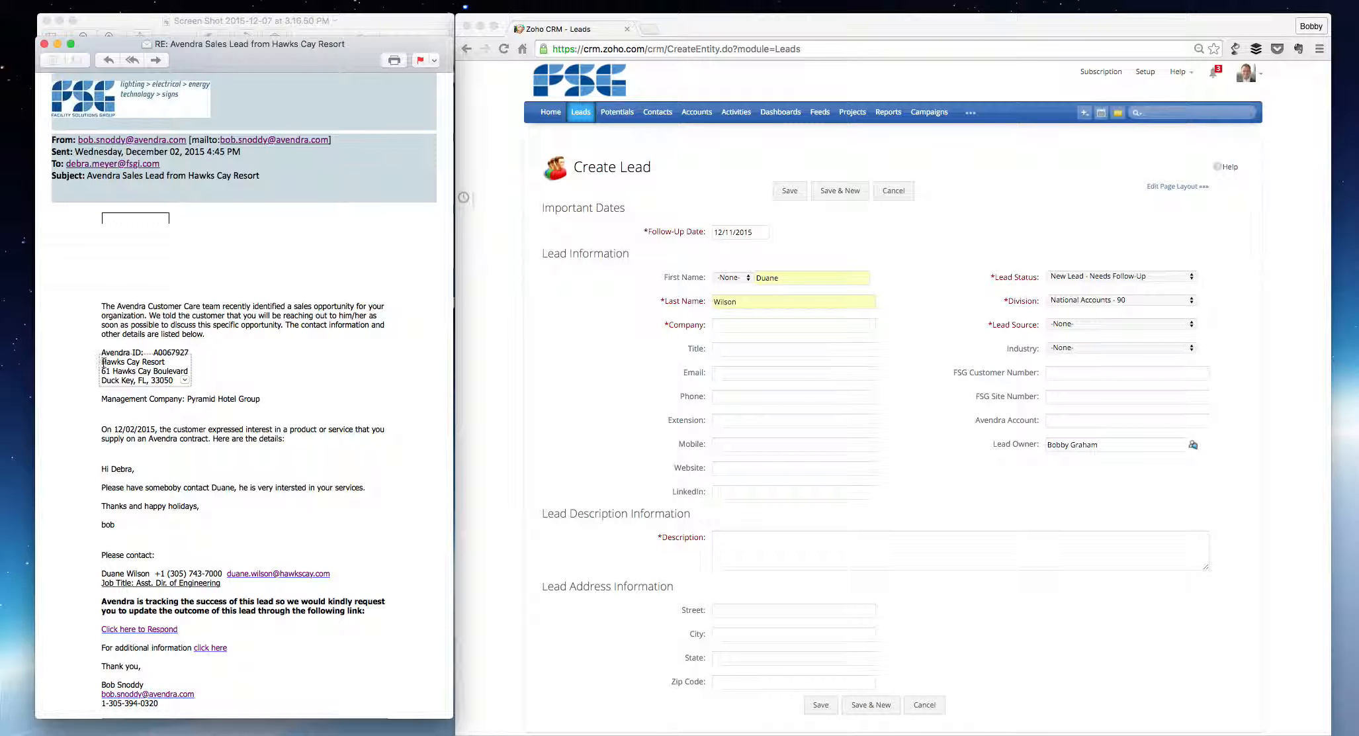
drag(102, 363, 165, 362)
key(ctrl+c)
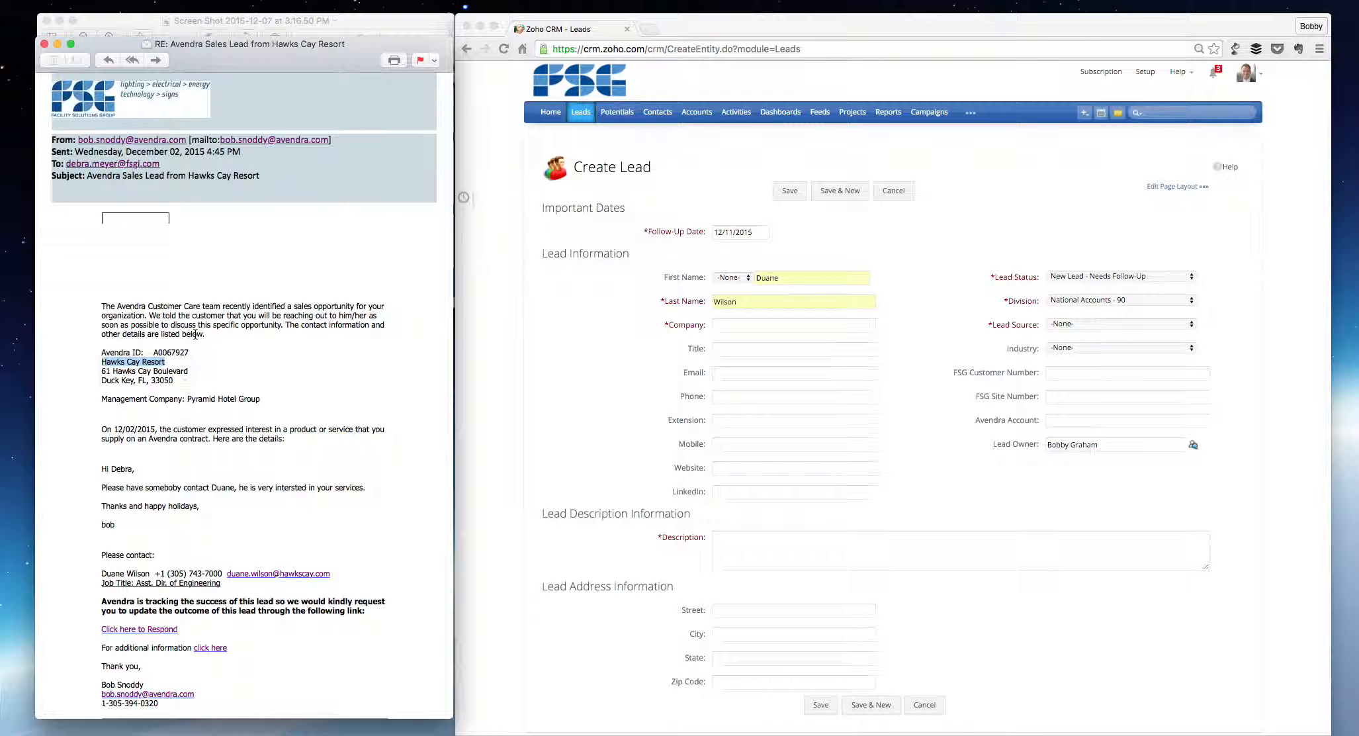
click(724, 325)
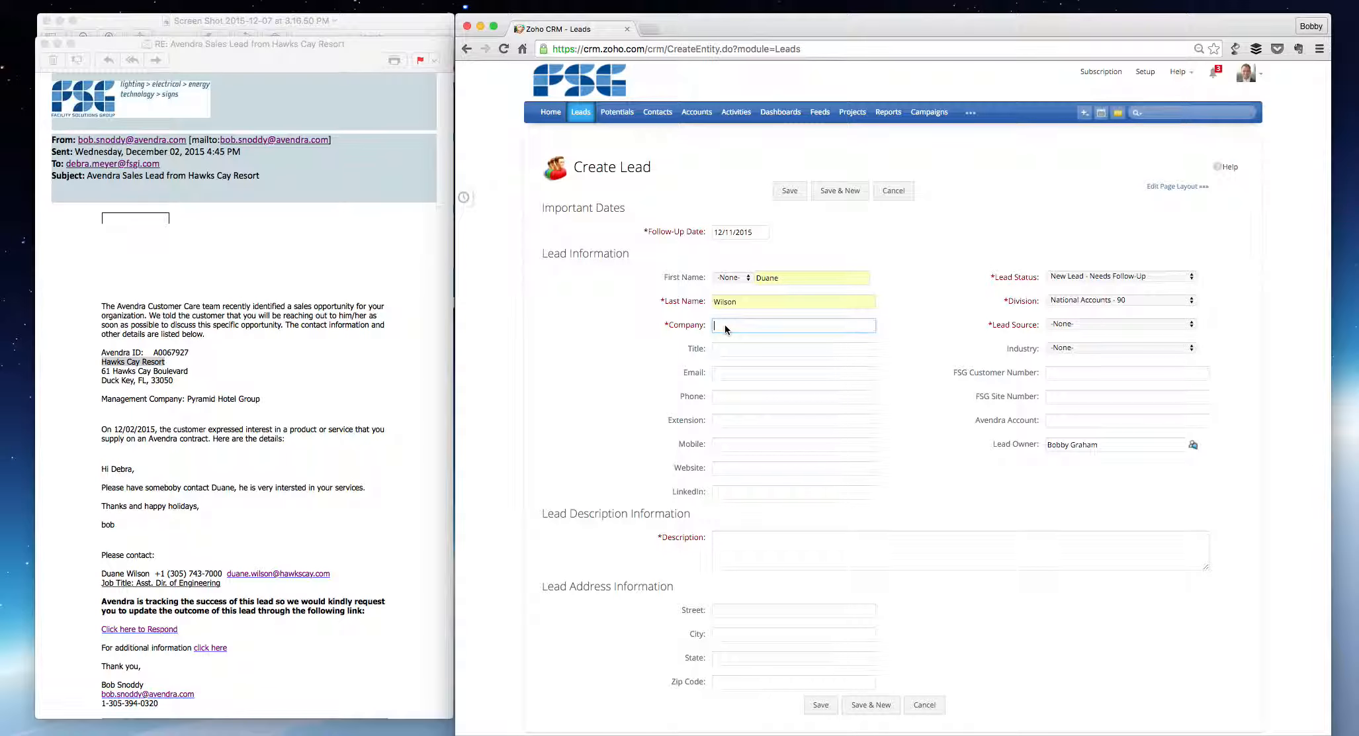
key(ctrl+v)
click(352, 23)
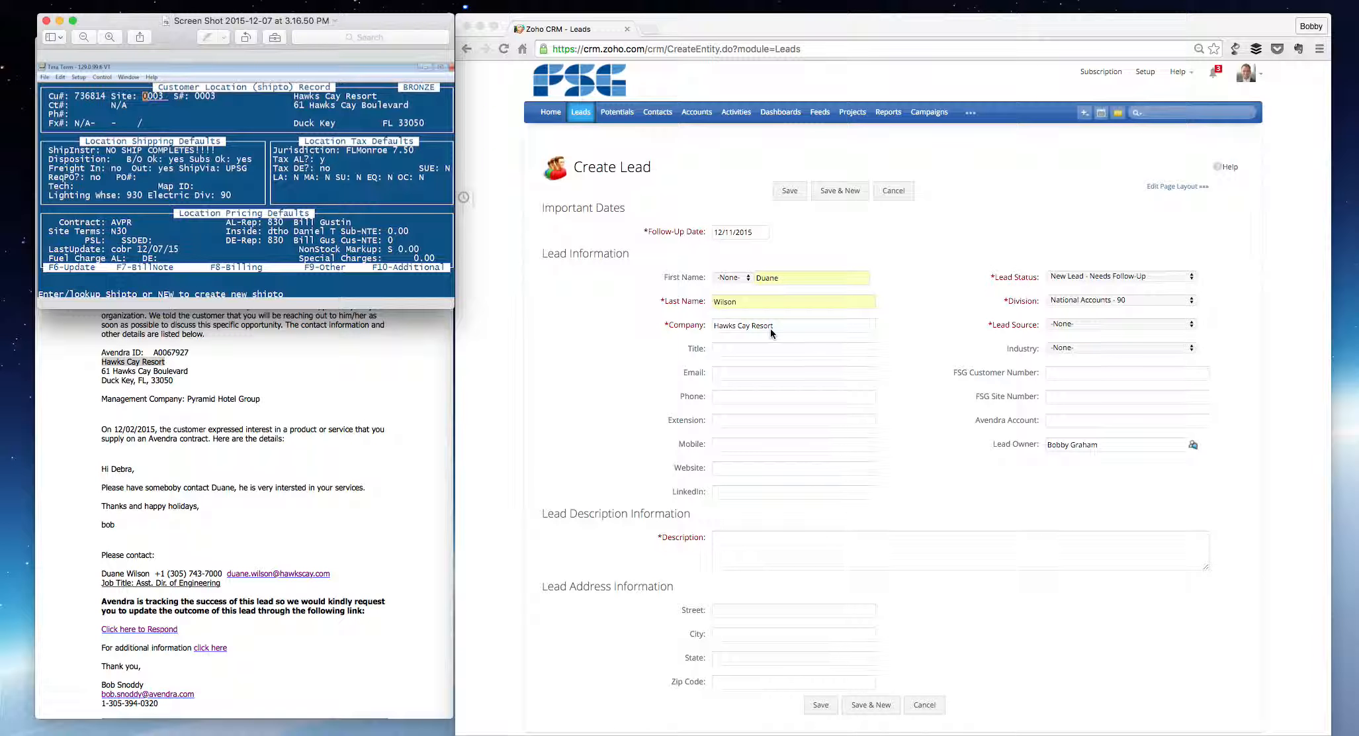
Step: Set the lead source to Campaign
click(1076, 323)
click(1076, 323)
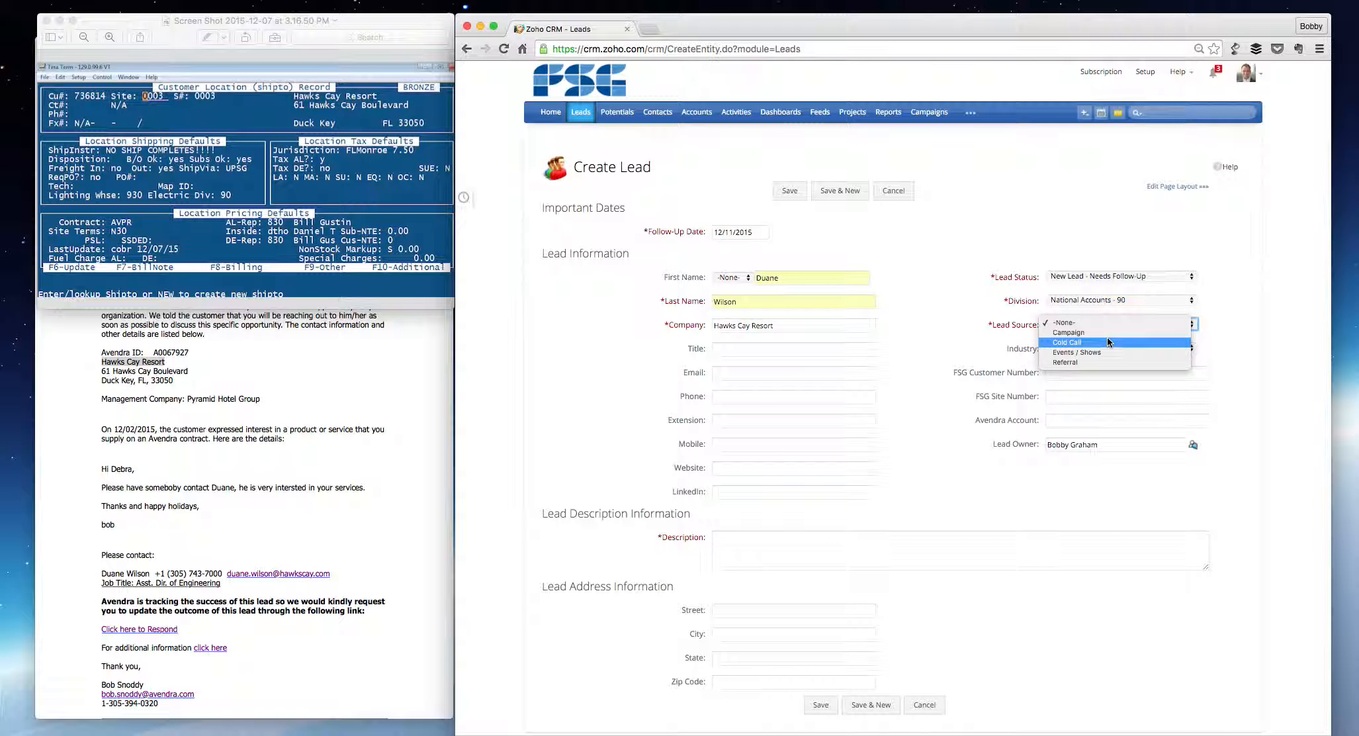
click(1109, 333)
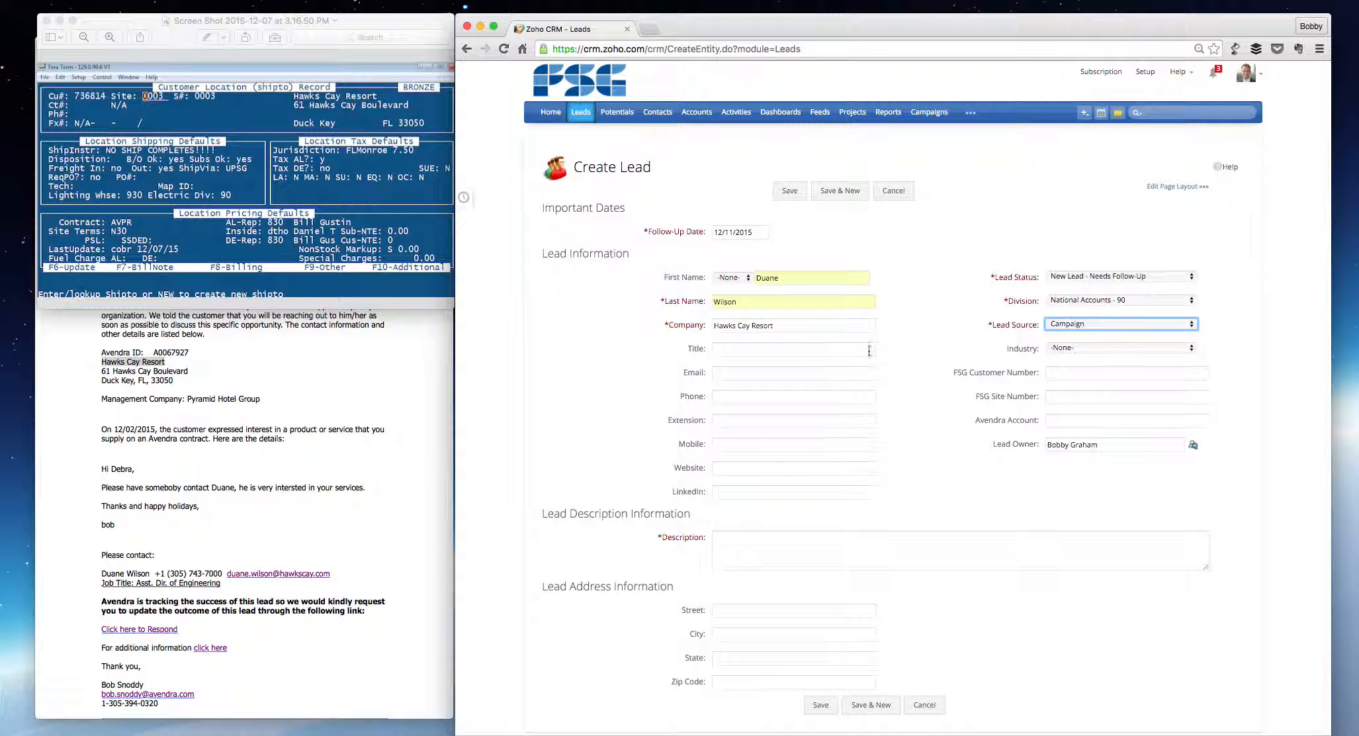
Step: Set the lead's title to Asst. Dir. of Engineering and the industry to Hospitality
key(Tab)
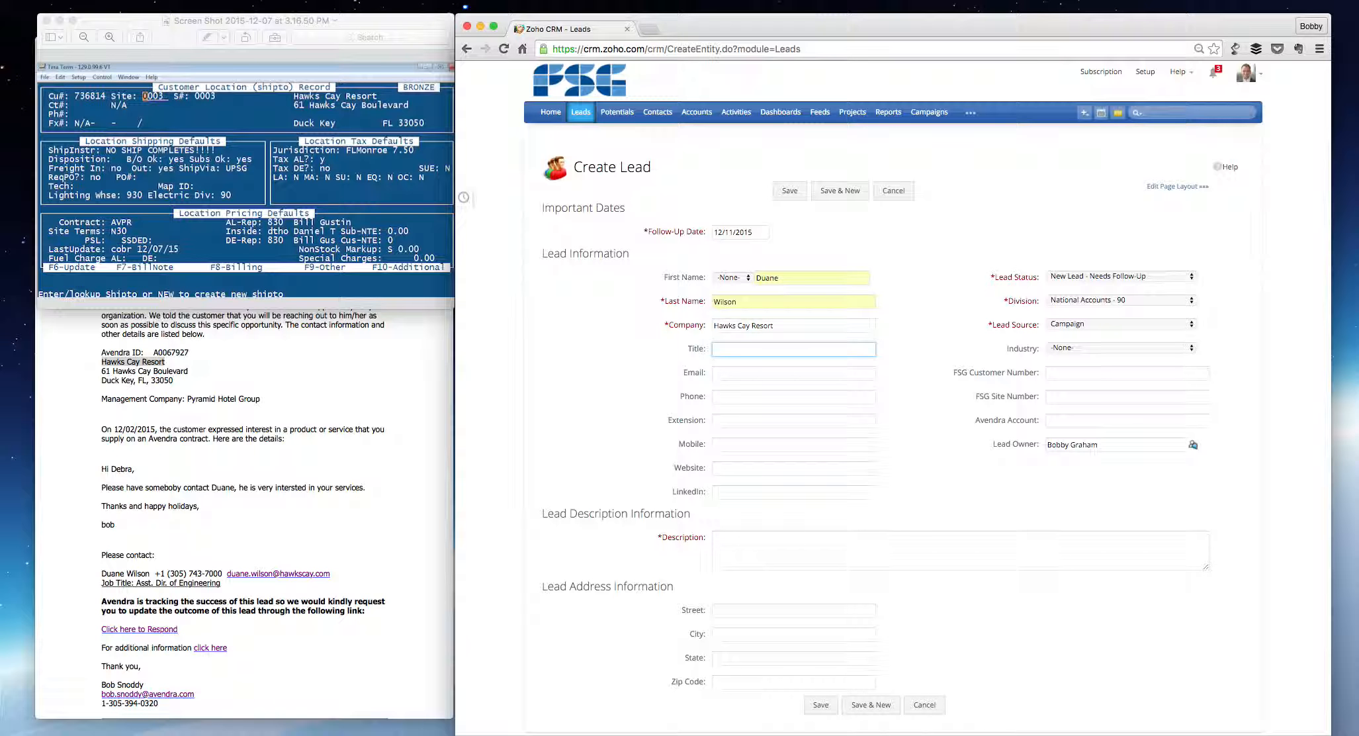
text(As)
key(Down)
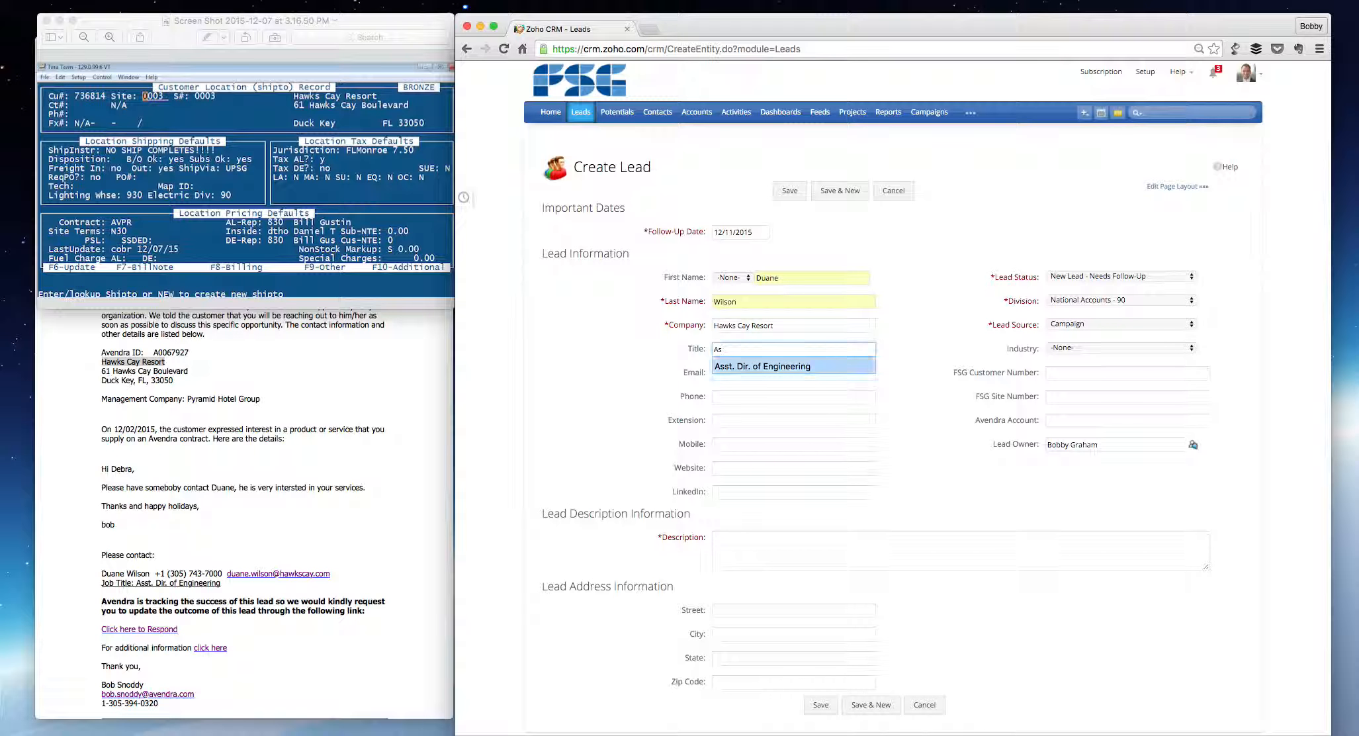
key(Tab)
key(space)
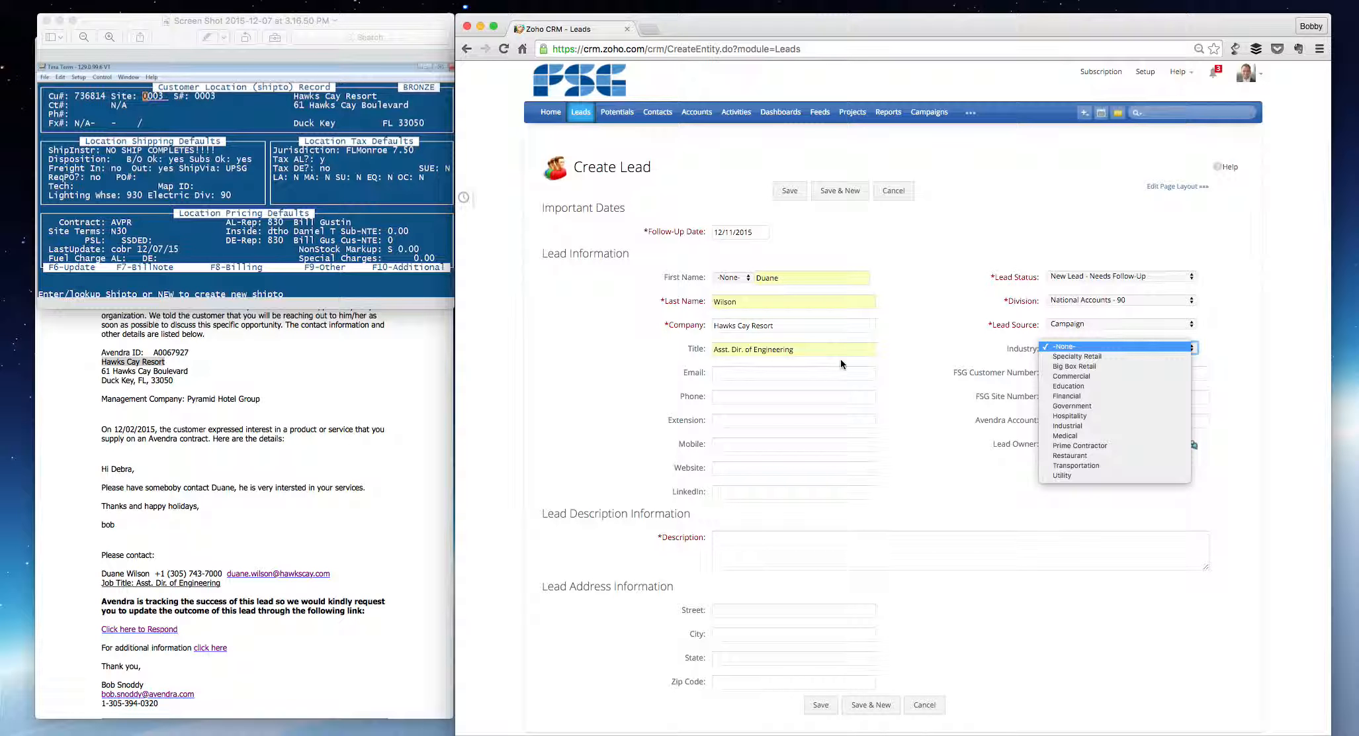
key(h)
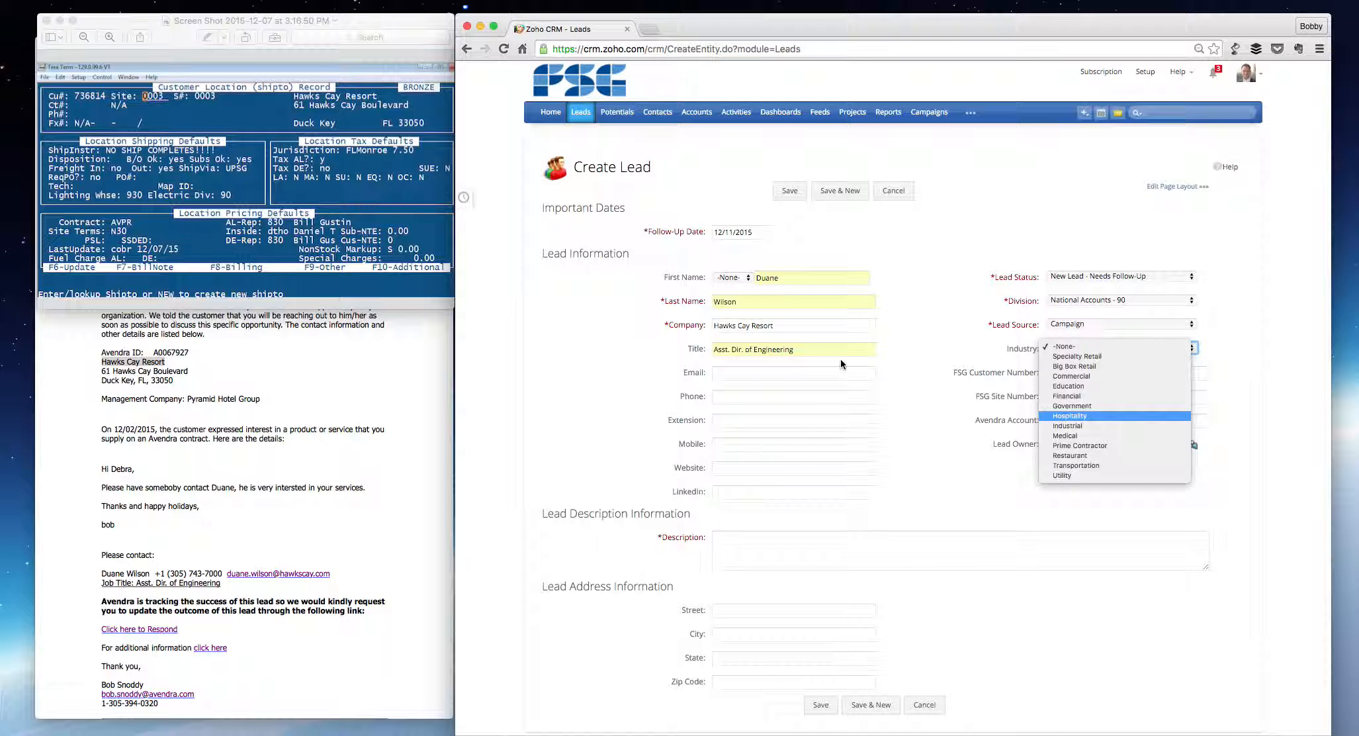
key(Return)
key(Tab)
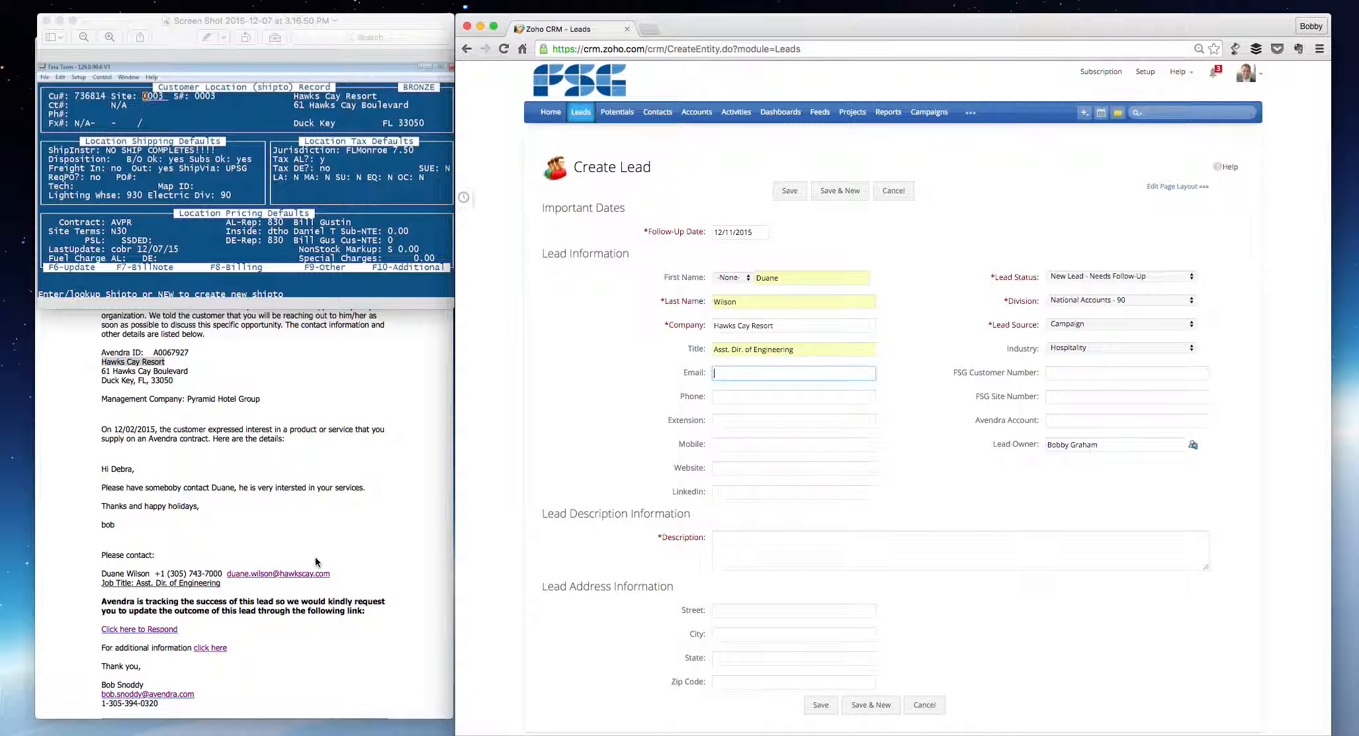
Step: Fill in the contact's e-mail address in the lead form
text(dua)
key(Down)
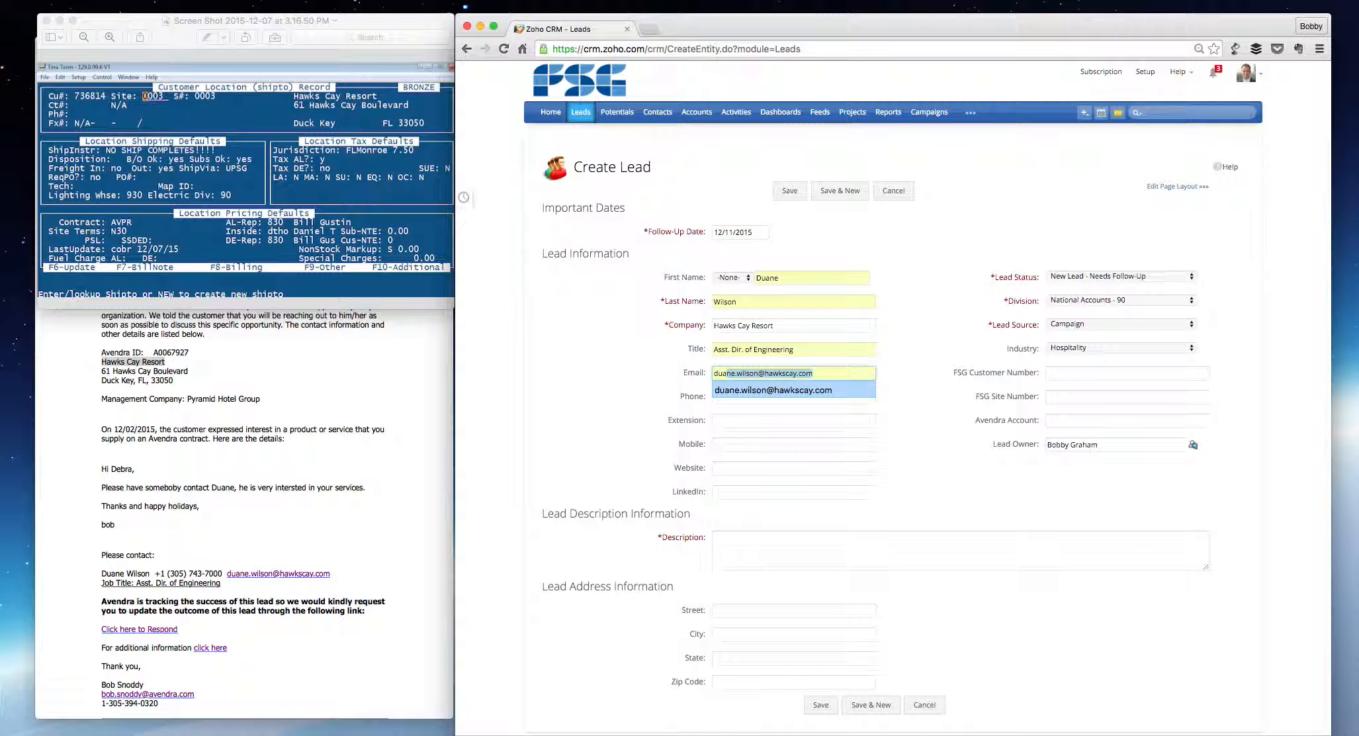
key(Tab)
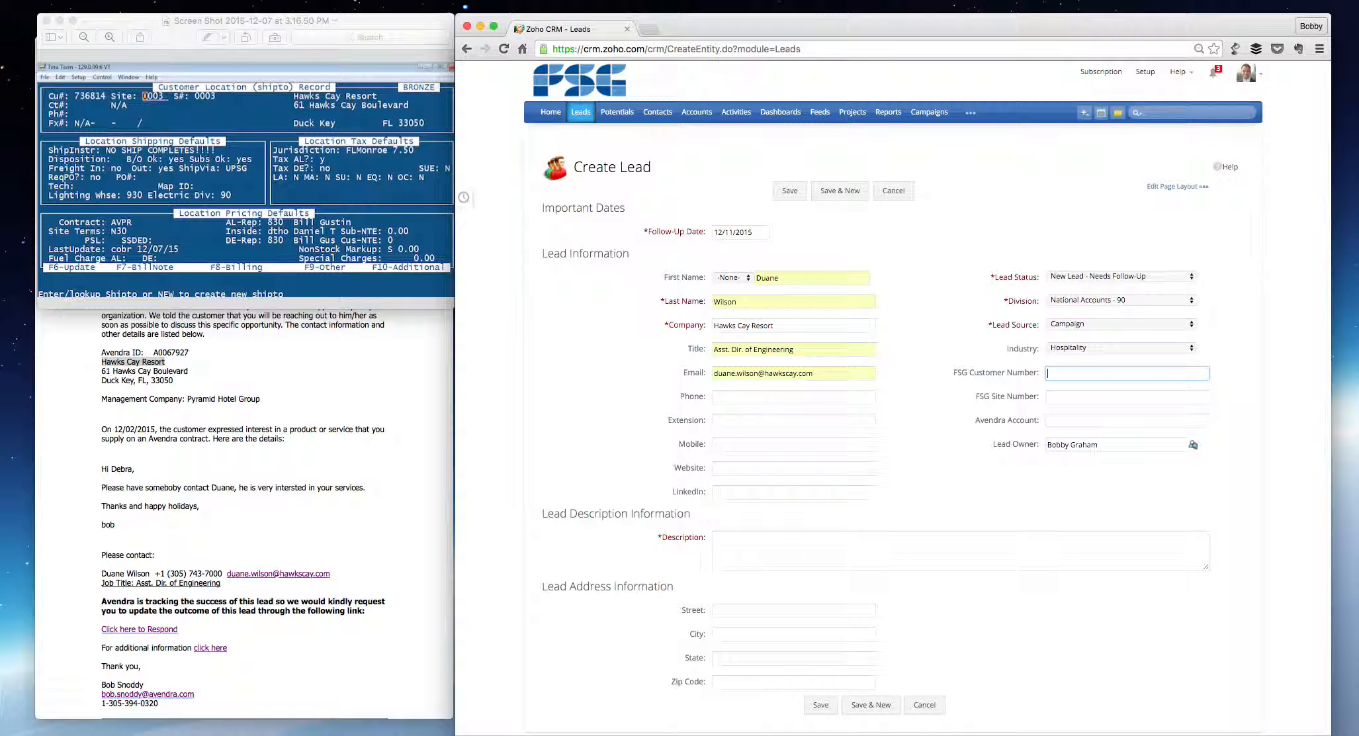
Step: Enter the FSG customer number from the customer location record and set the FSG site number to 0003
click(275, 37)
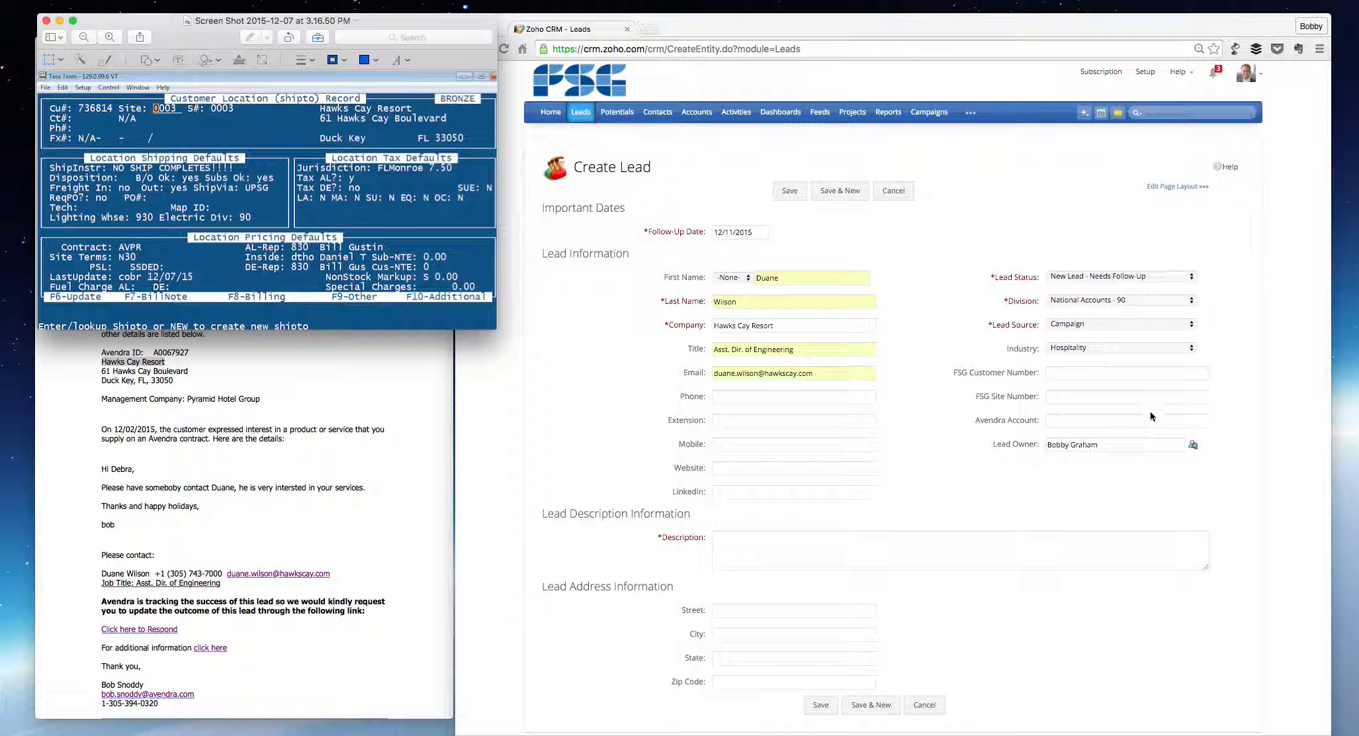
click(1127, 383)
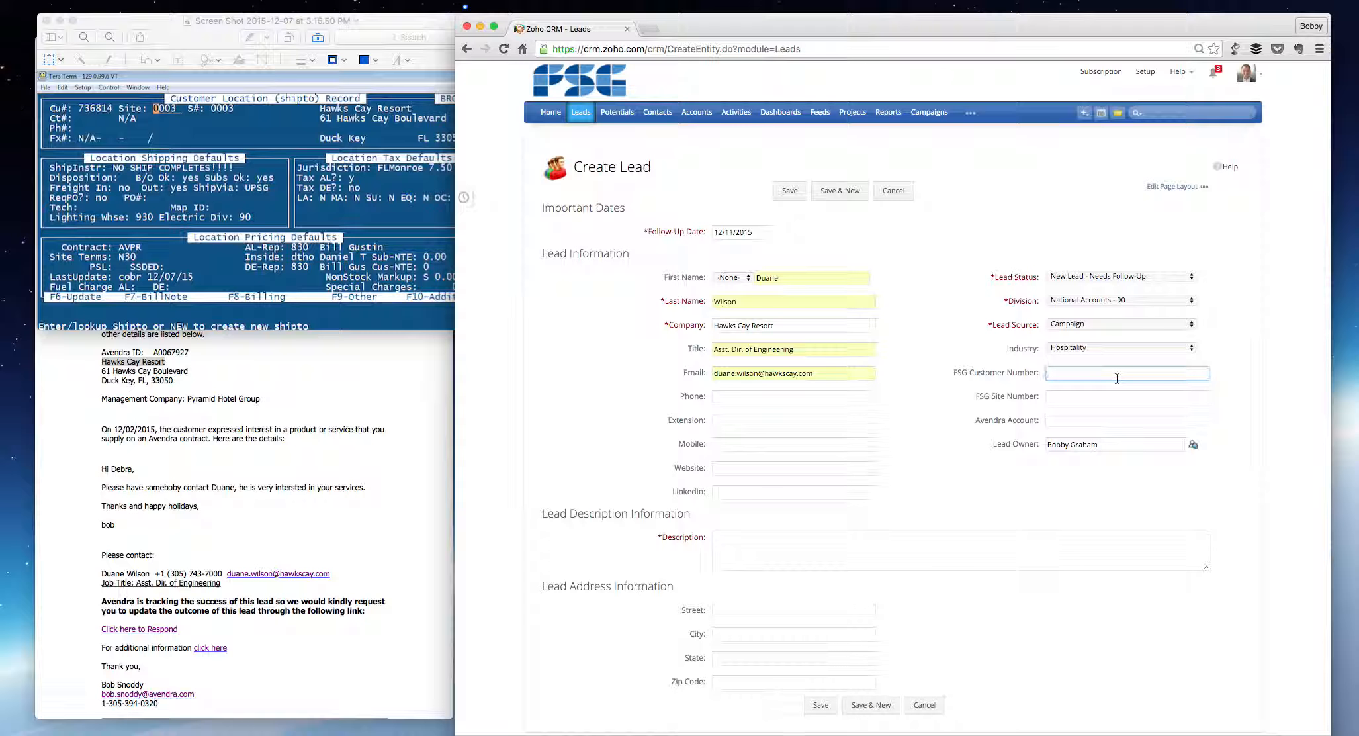
text(73)
key(Down)
key(Tab)
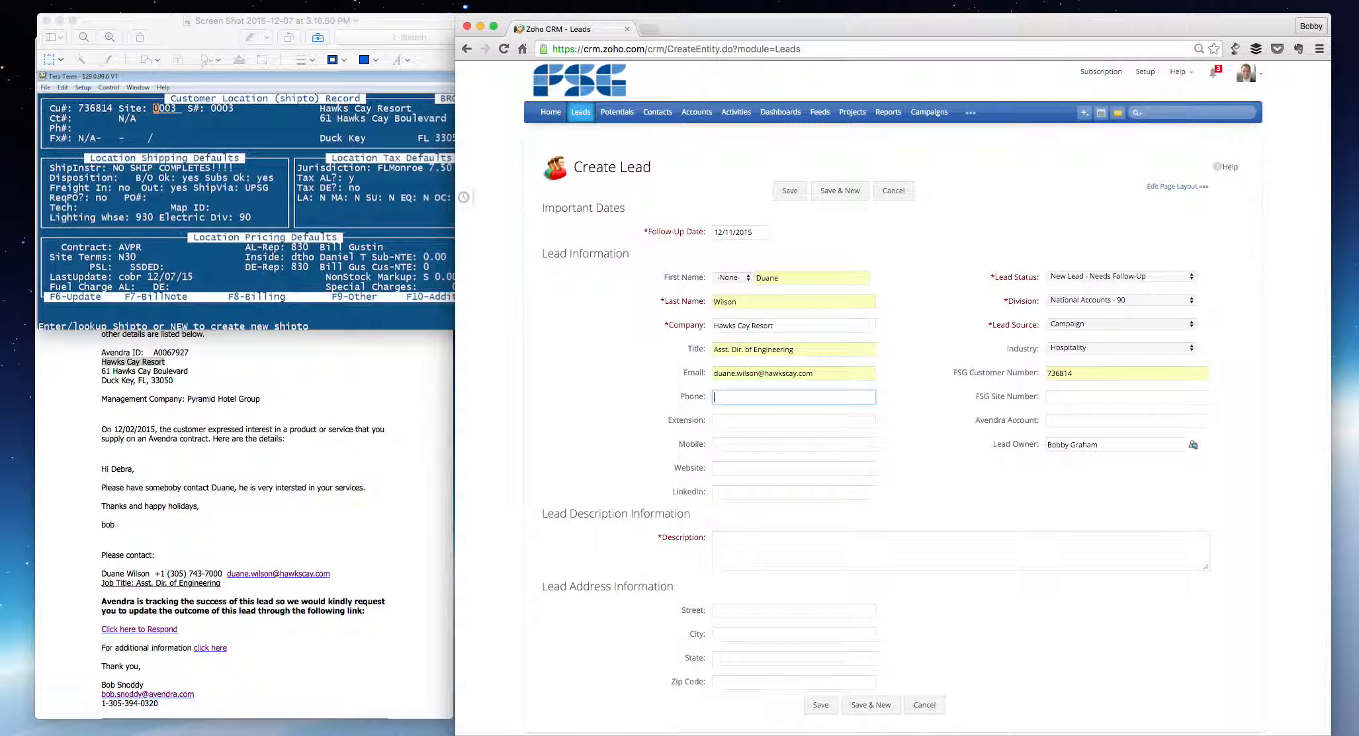
click(1141, 398)
text(00)
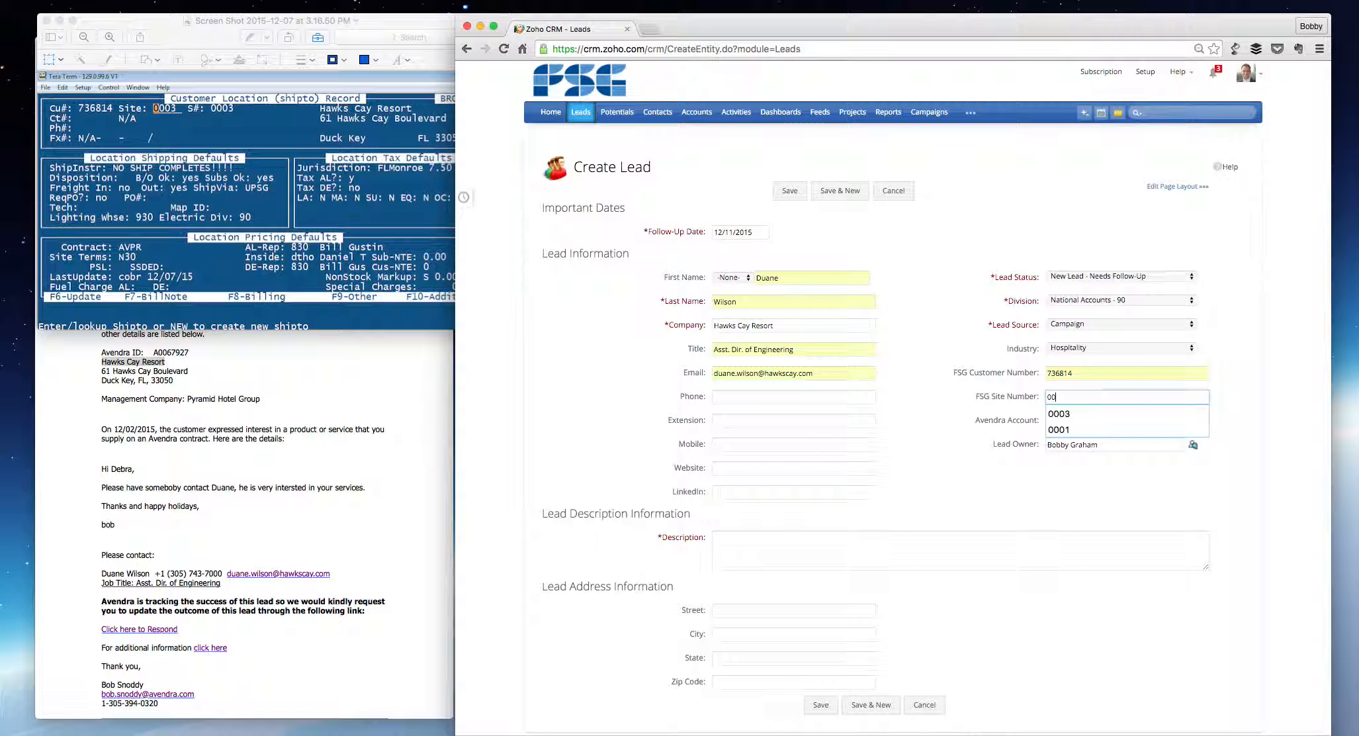
key(Down)
key(Return)
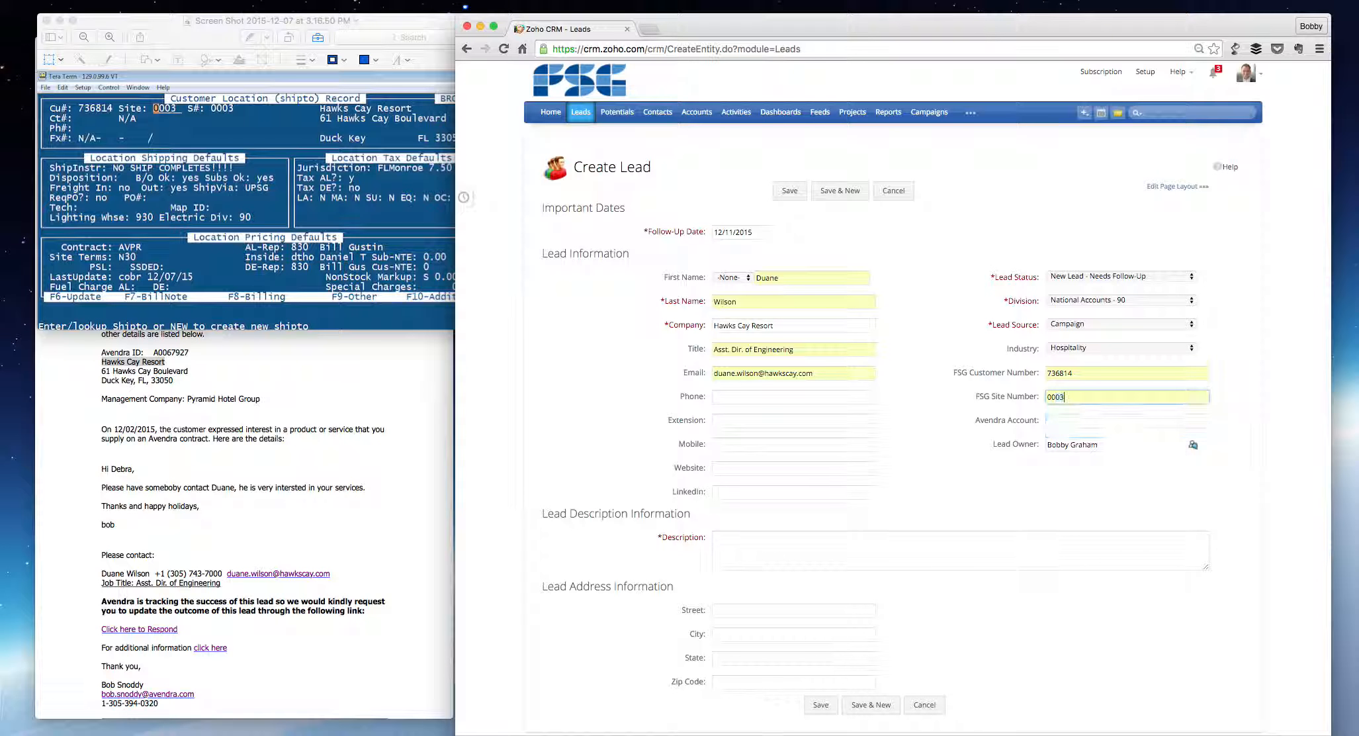
click(947, 402)
Step: Fill in the contact's phone number from the email, leaving the extension blank
click(801, 398)
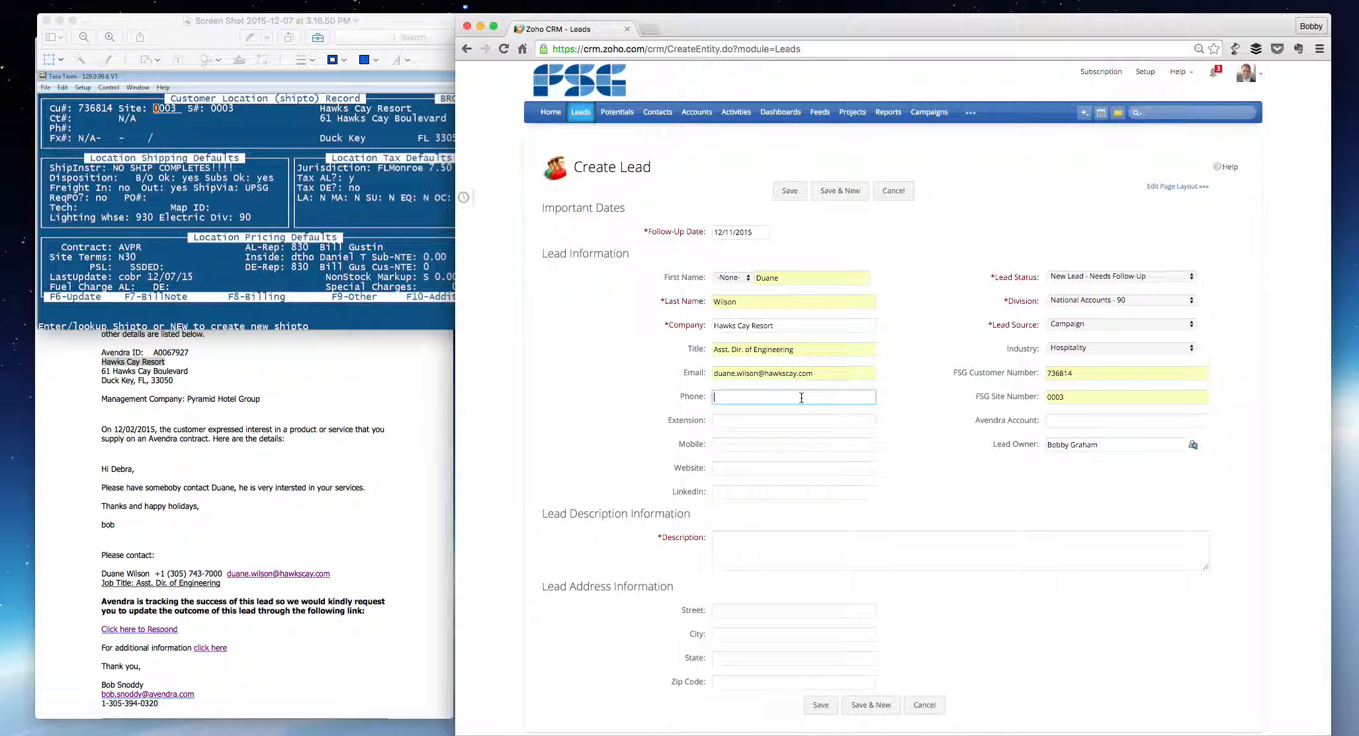
text(305)
key(Down)
key(Tab)
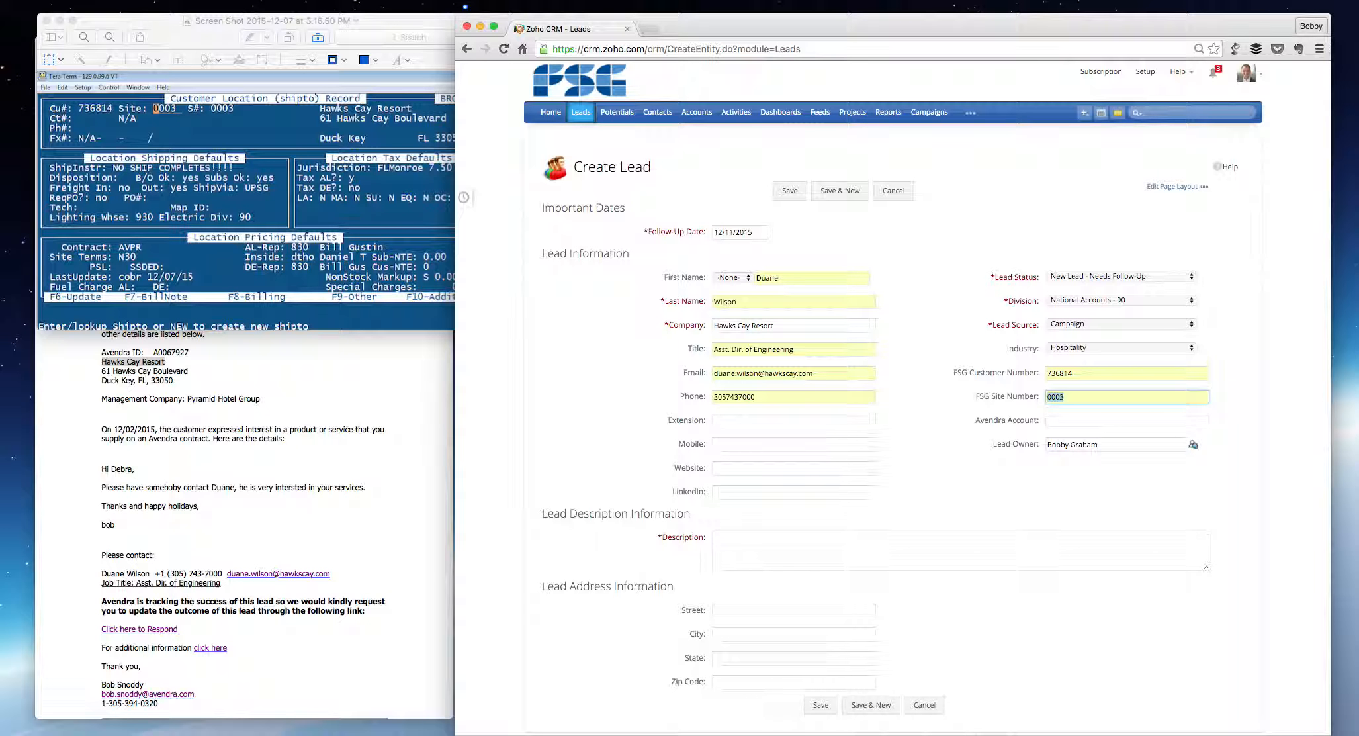
key(Tab)
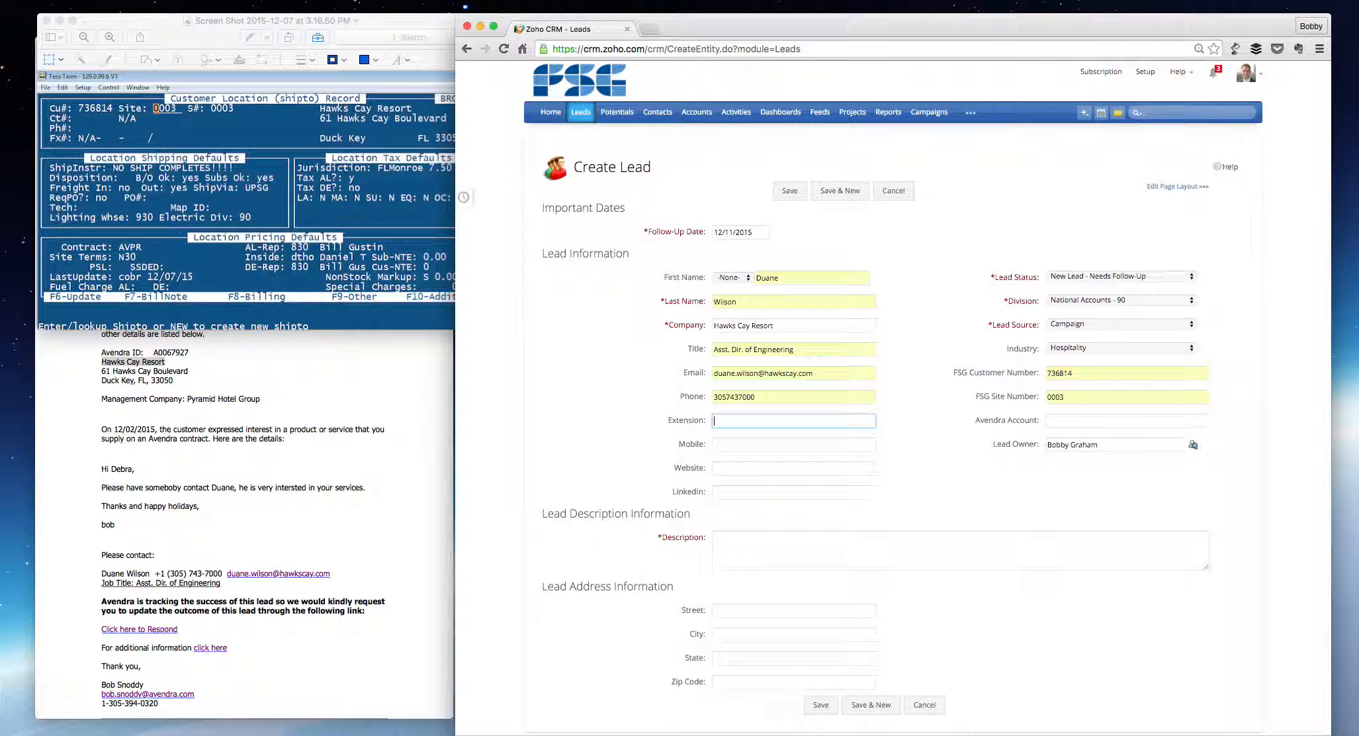
key(Tab)
Step: Copy the Avendra ID from the email into the Avendra Account field, and bring the customer record screenshot forward
click(229, 482)
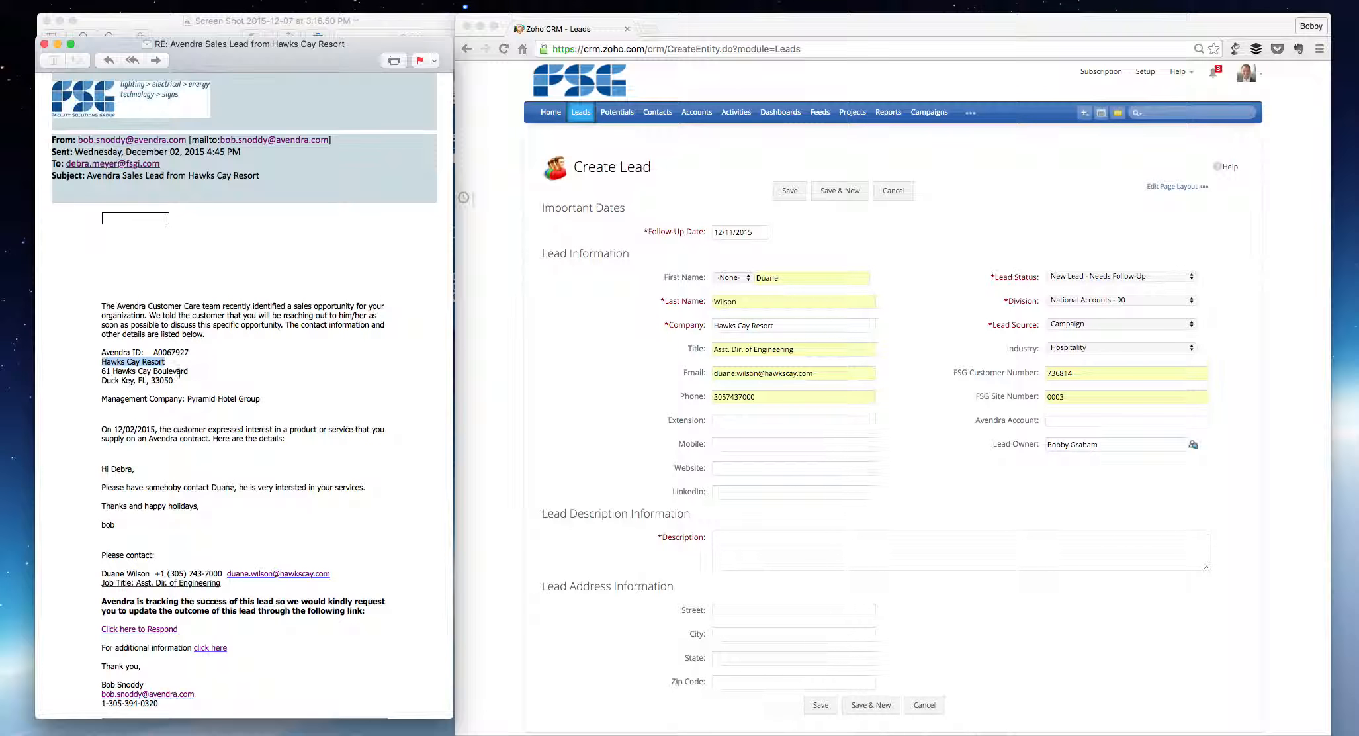
drag(153, 352, 198, 349)
key(super+c)
click(1105, 421)
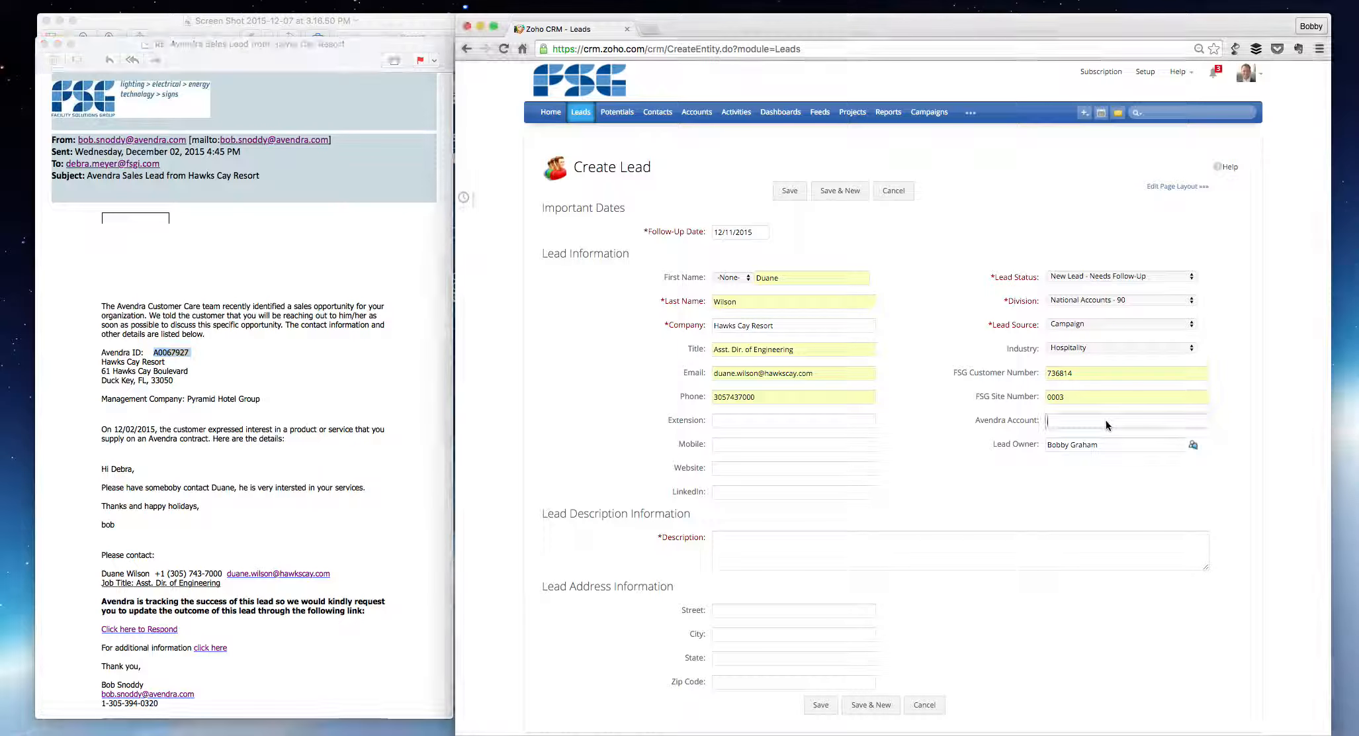
key(super+v)
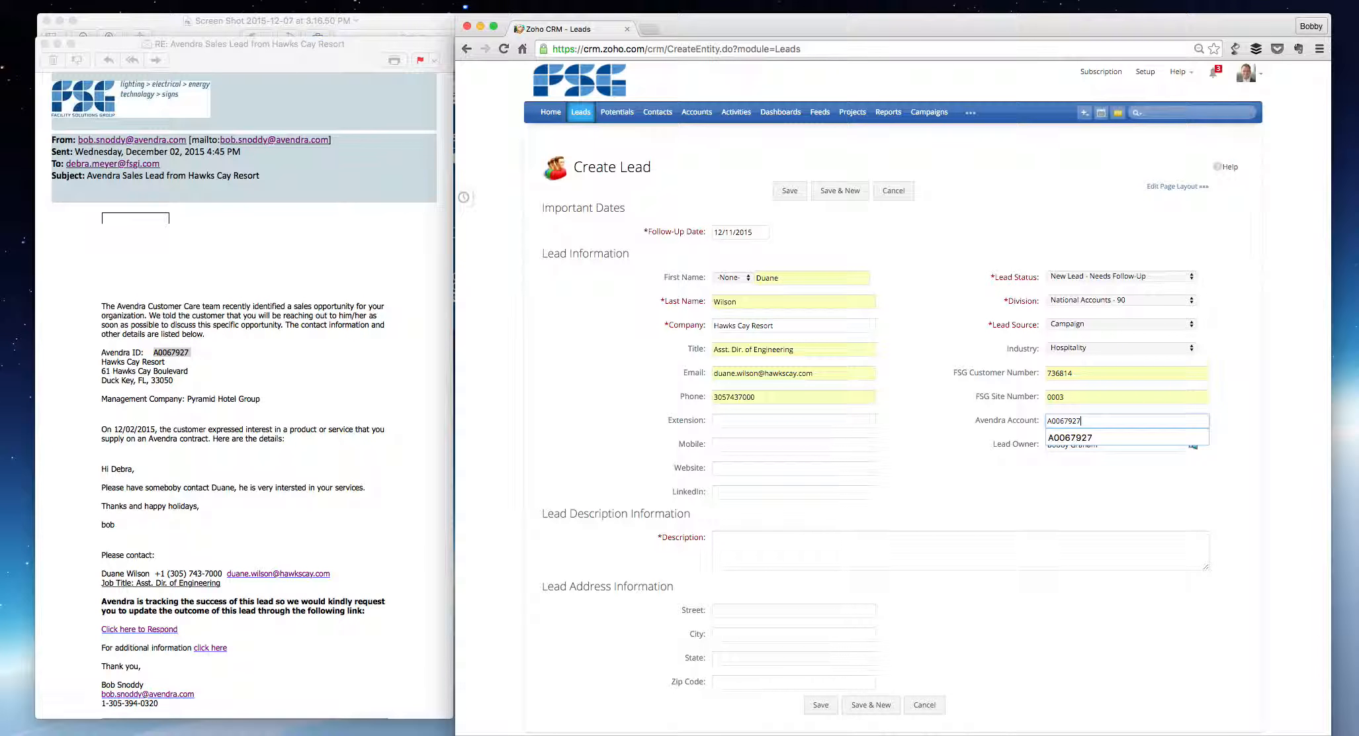
click(969, 439)
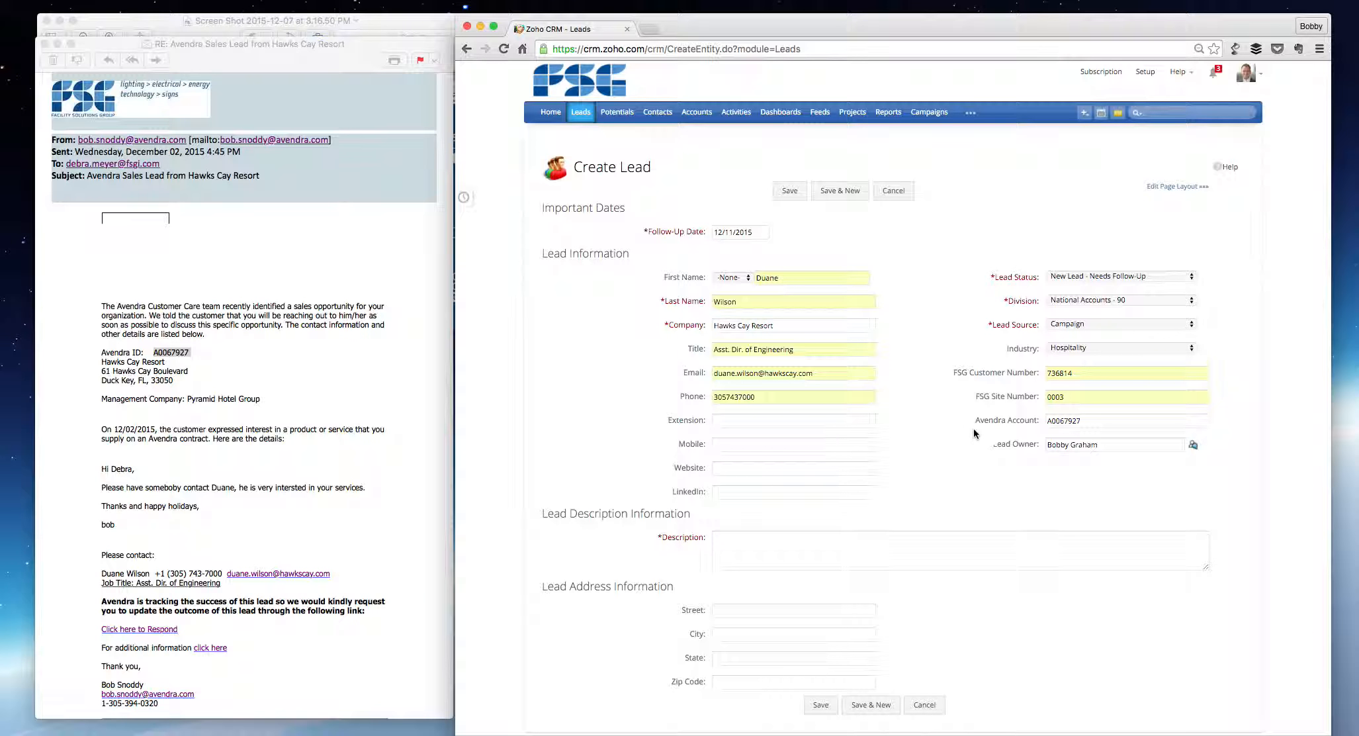
click(378, 19)
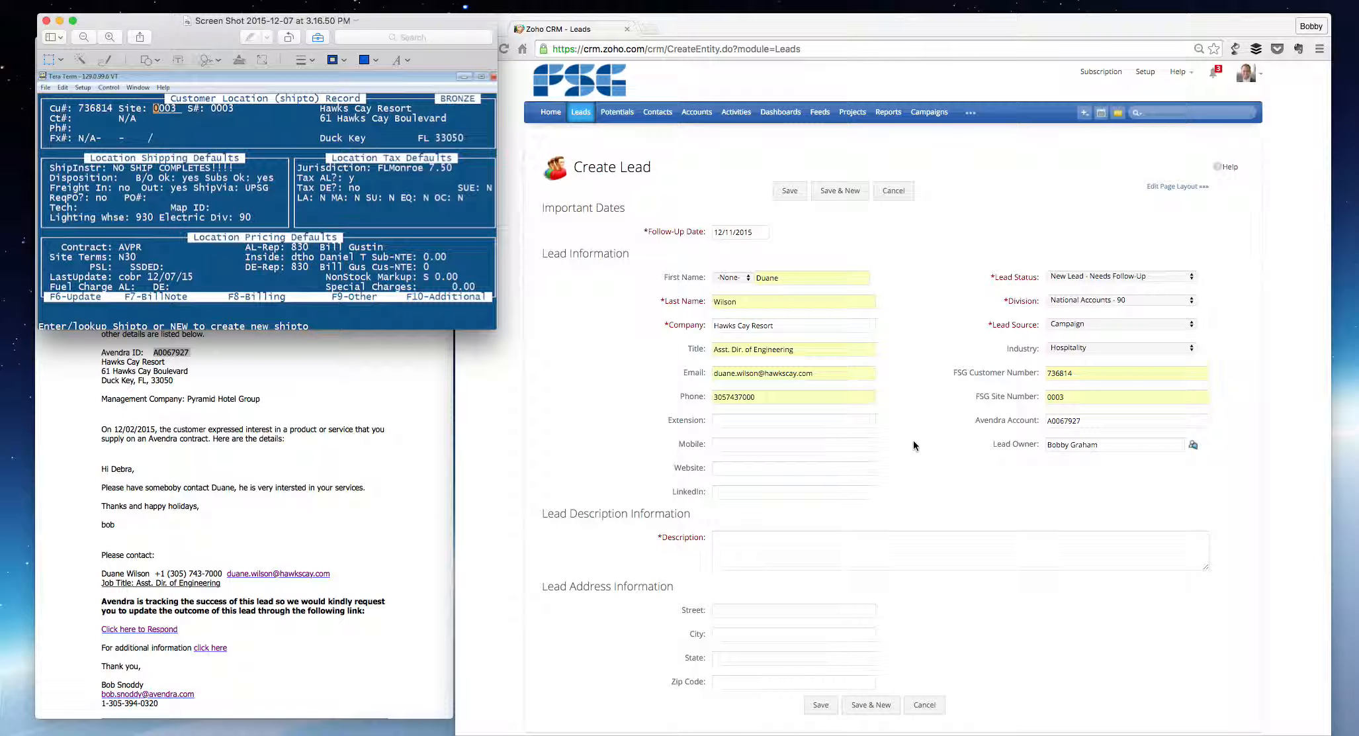
click(833, 469)
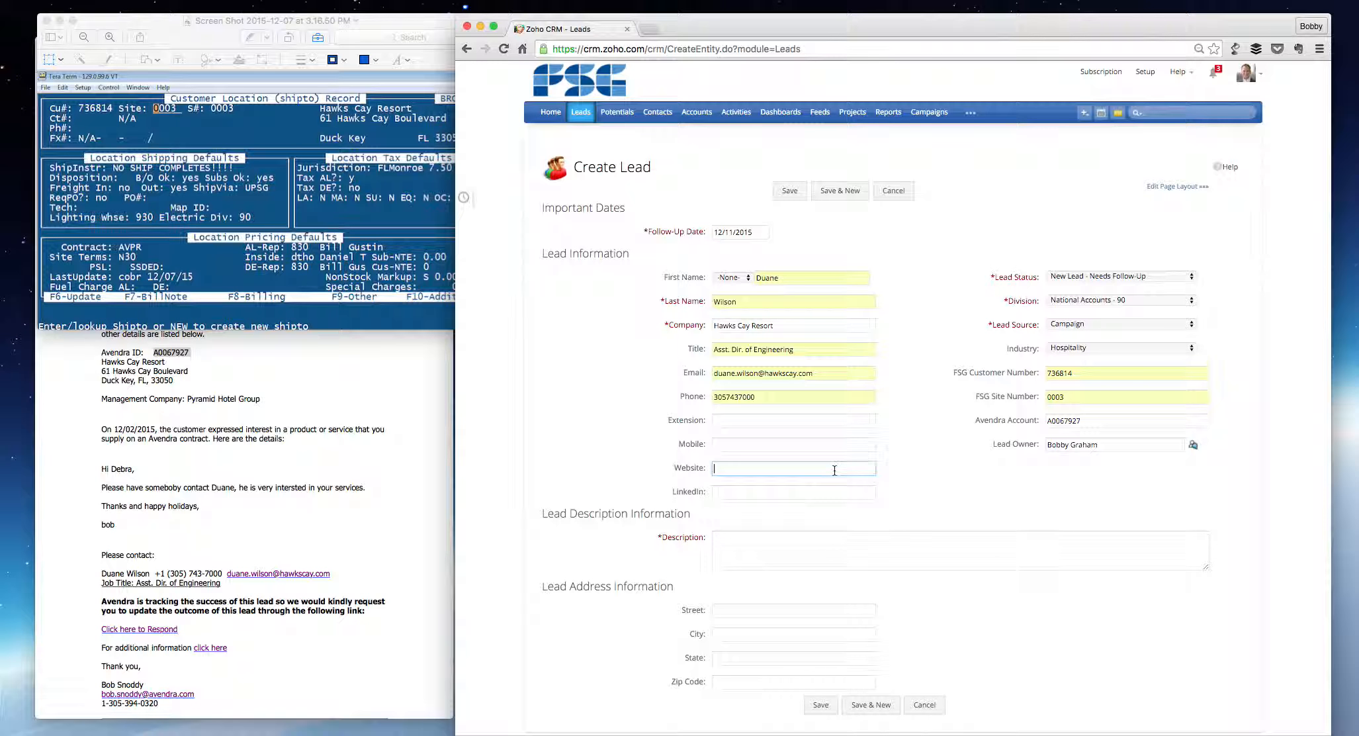
text(www.)
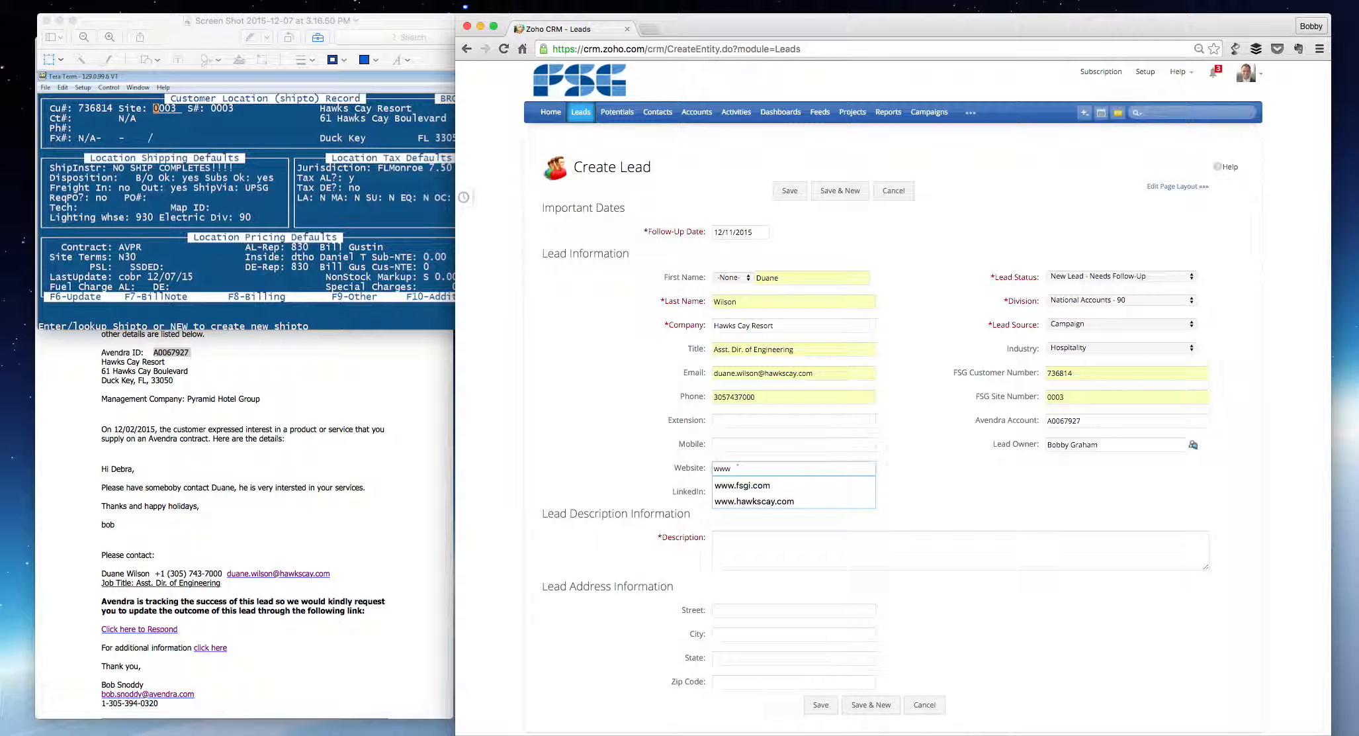
key(Down)
key(Down)
key(Return)
key(Tab)
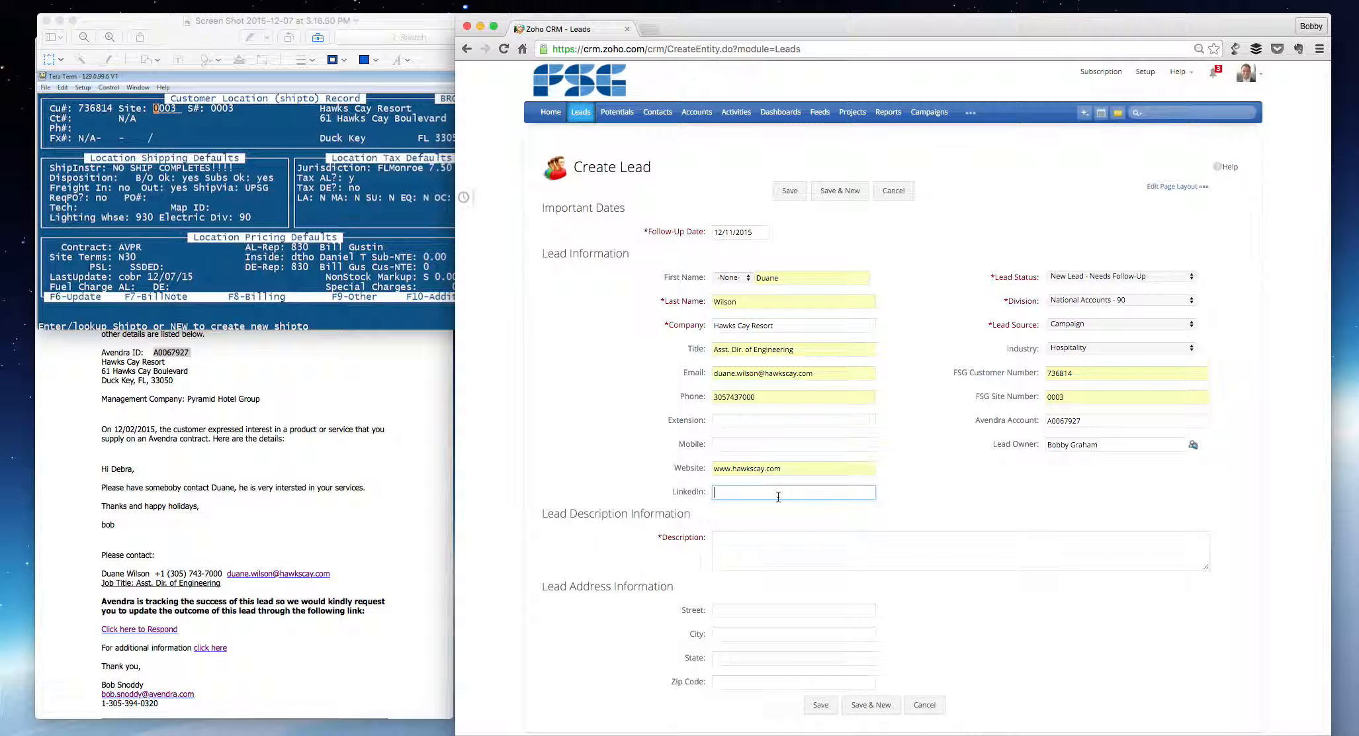
Step: Copy the Avendra email's body, from the opening paragraph through the sender's signature, into the lead's Description field
click(330, 491)
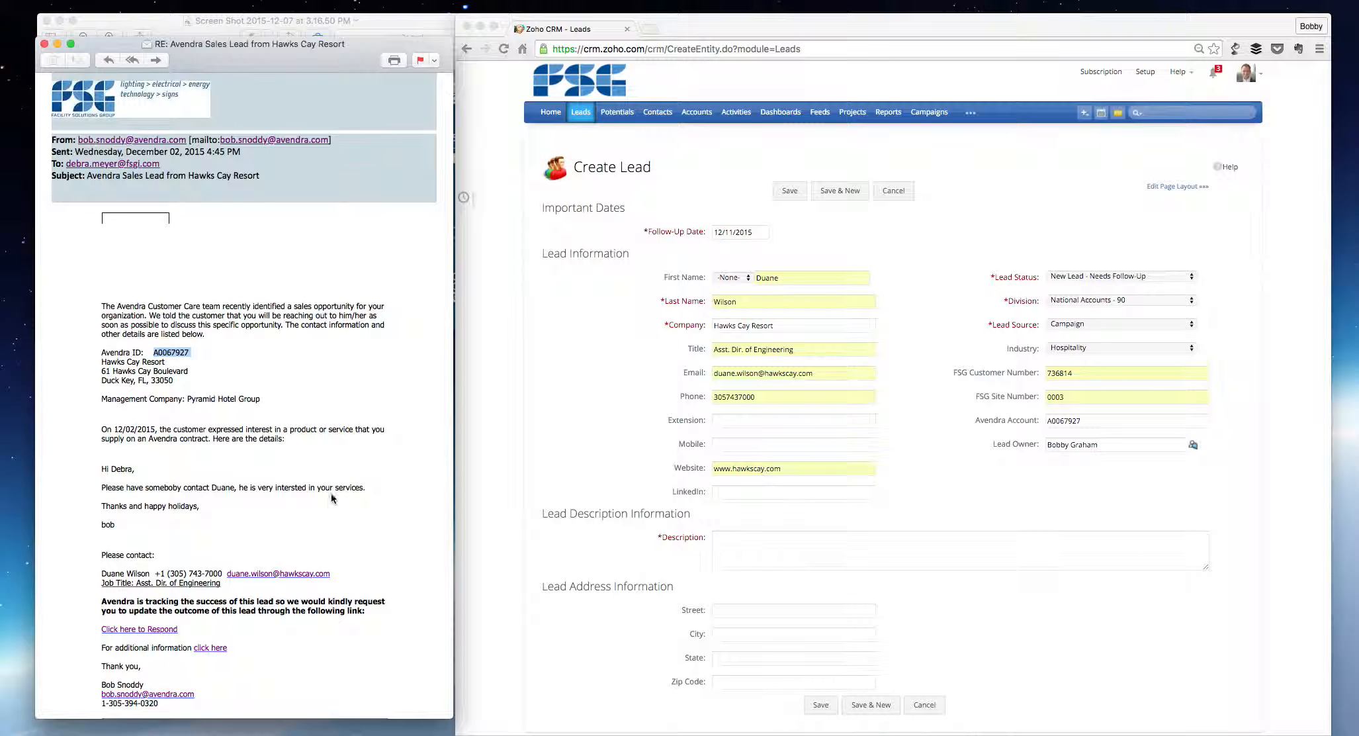
scroll(222, 408, down, 3)
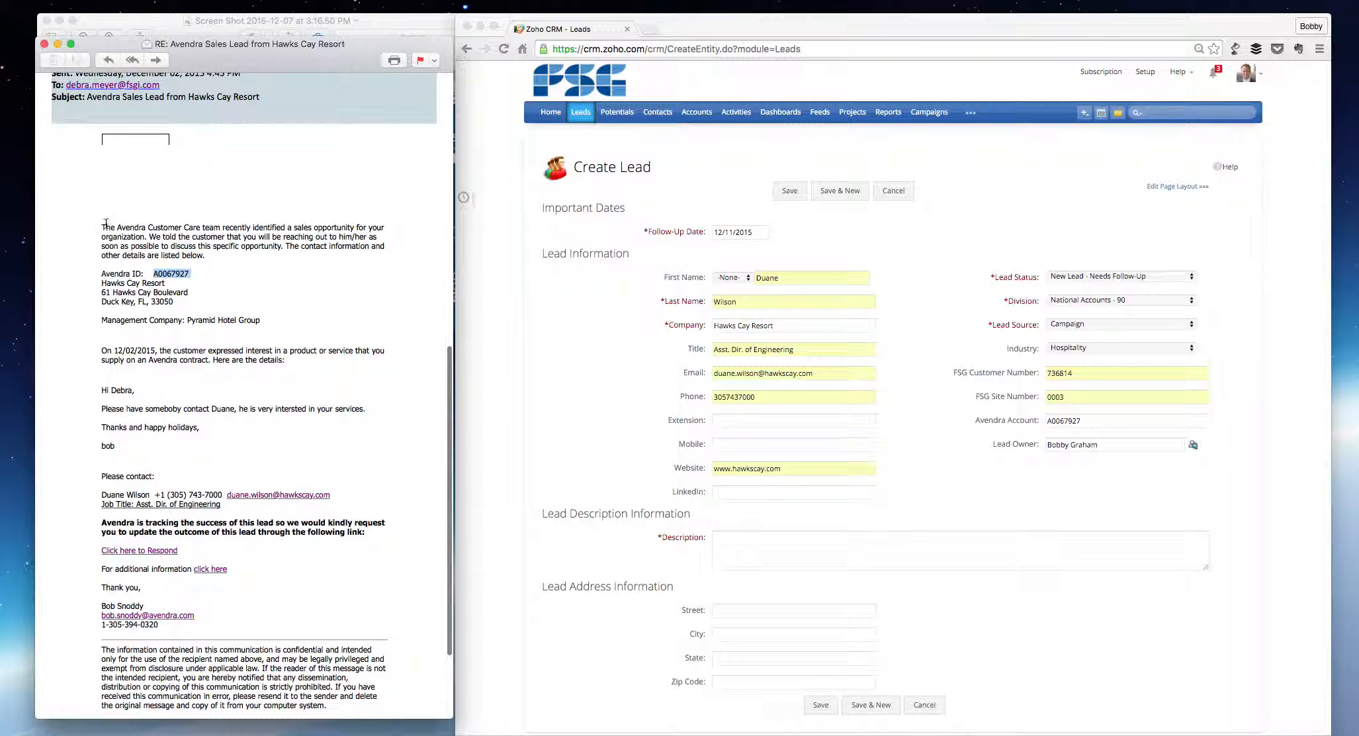
drag(97, 227, 391, 627)
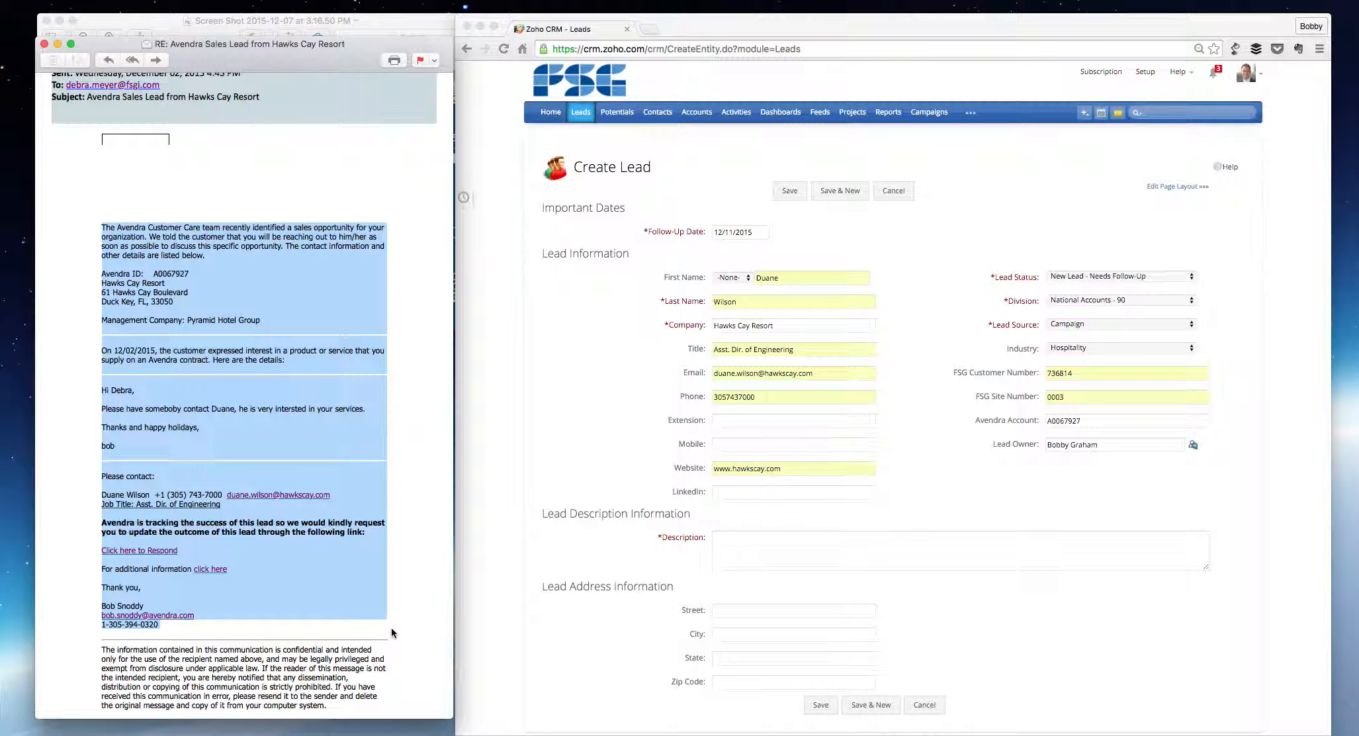
click(829, 562)
key(super+v)
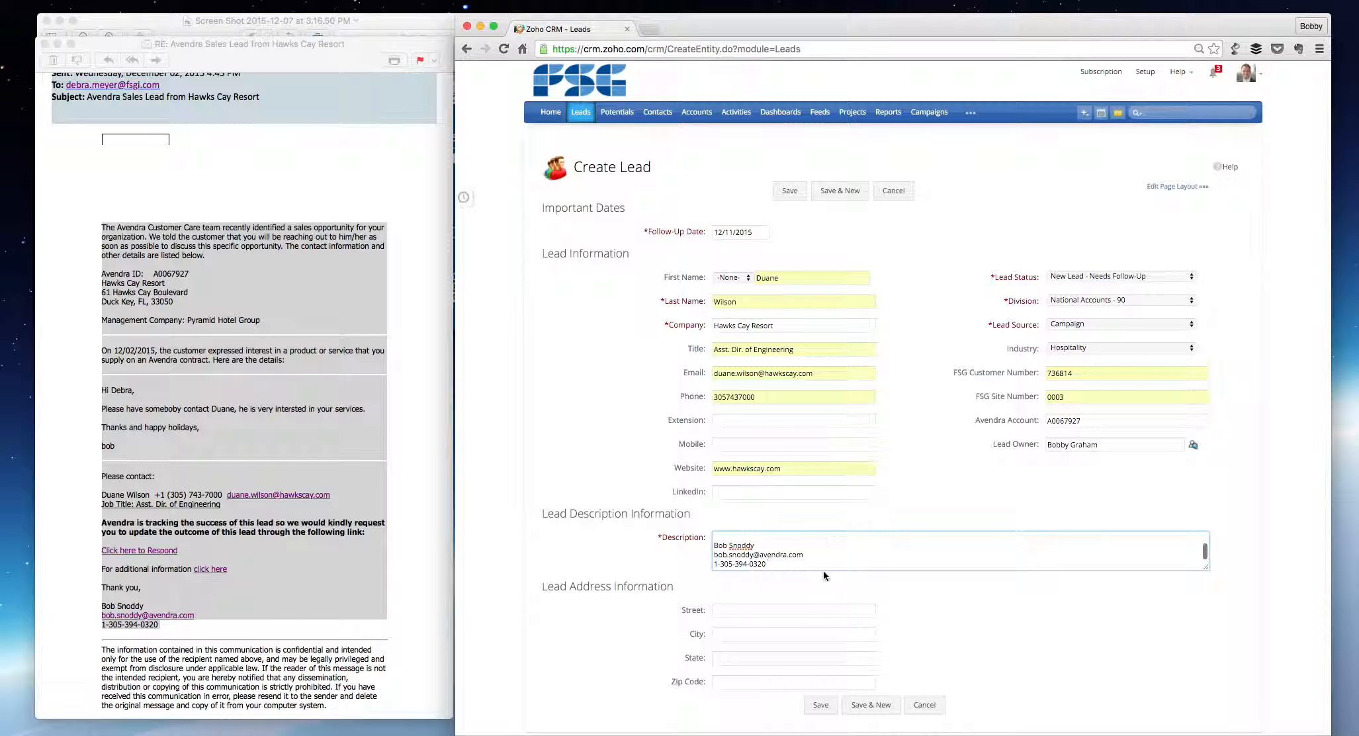
scroll(817, 556, up, 10)
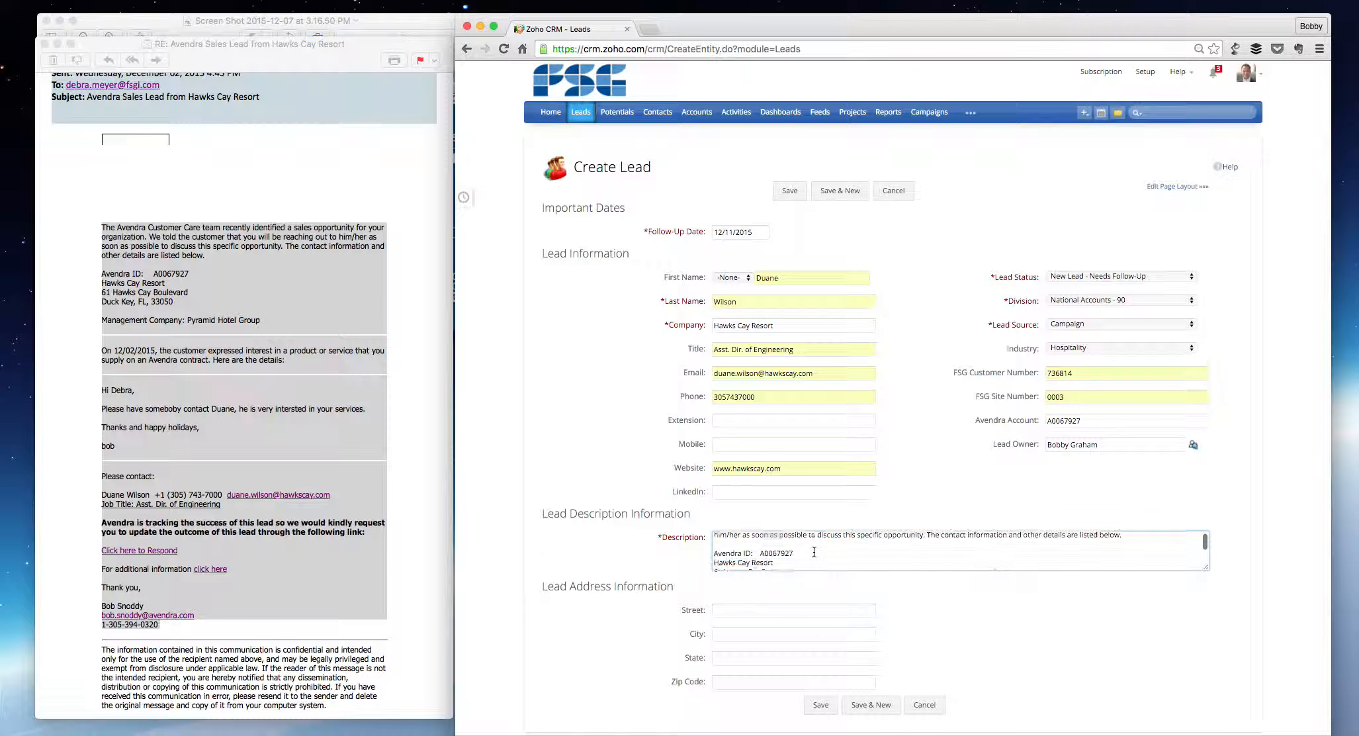
Step: Correct the misspelled words in the pasted description to "somebody" and "interested"
scroll(814, 552, down, 5)
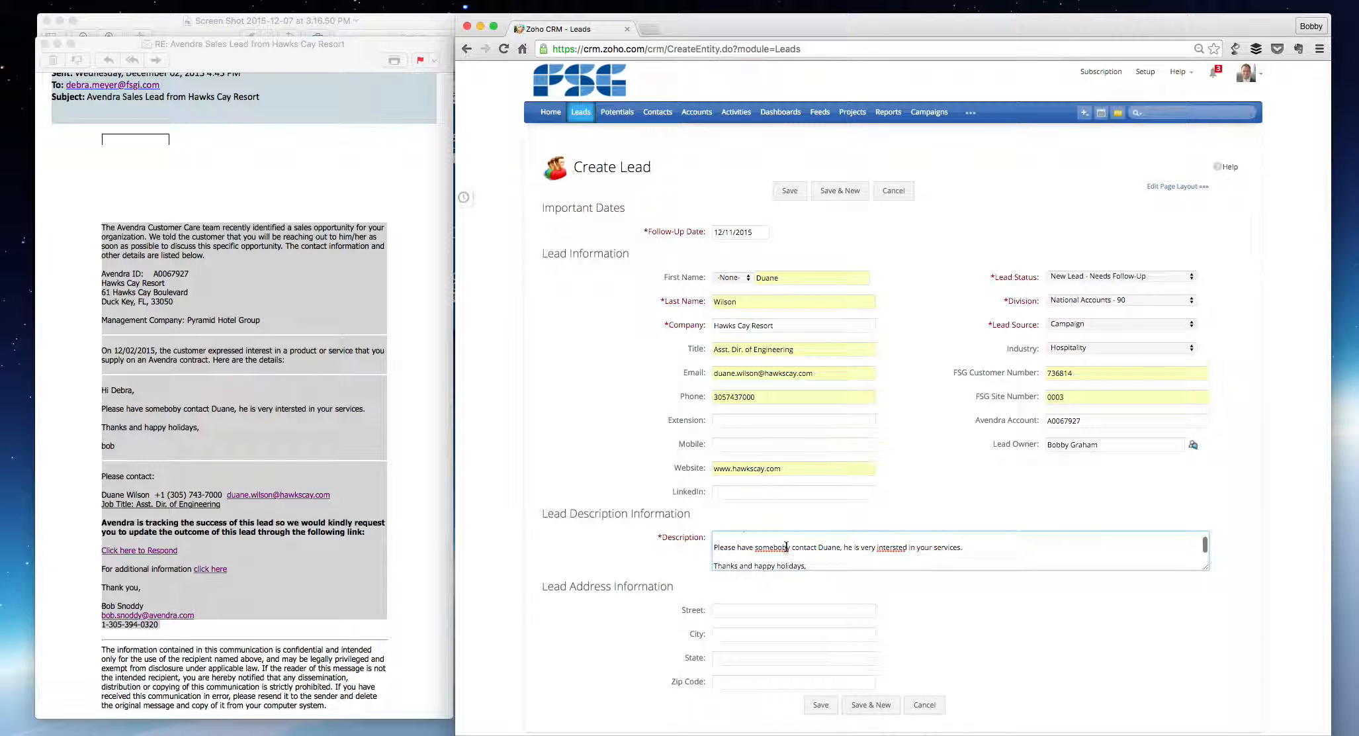
click(786, 546)
key(BackSpace)
text(d)
right_click(888, 547)
right_click(875, 551)
right_click(884, 551)
click(930, 544)
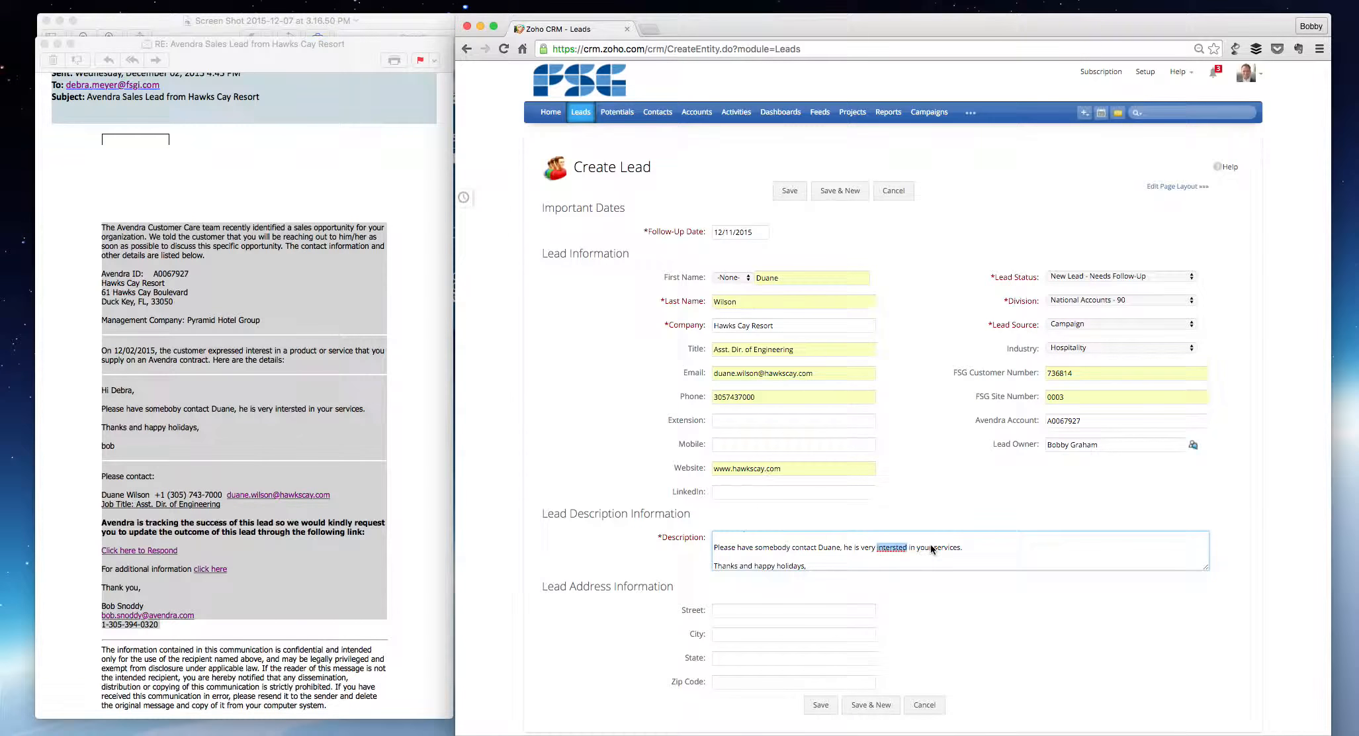
click(892, 547)
text(e)
scroll(871, 560, up, 5)
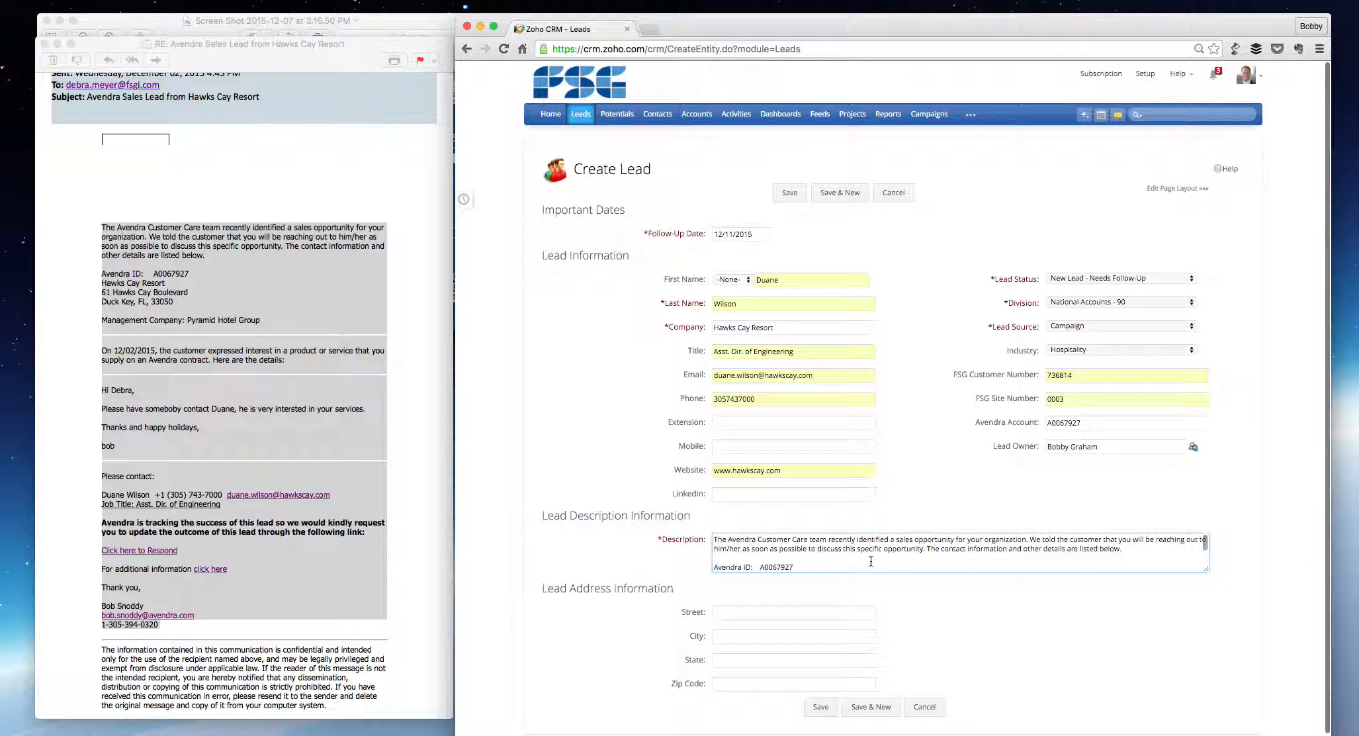
Step: Fill in the lead's street, city, state and zip code from the email, and save the lead
click(808, 609)
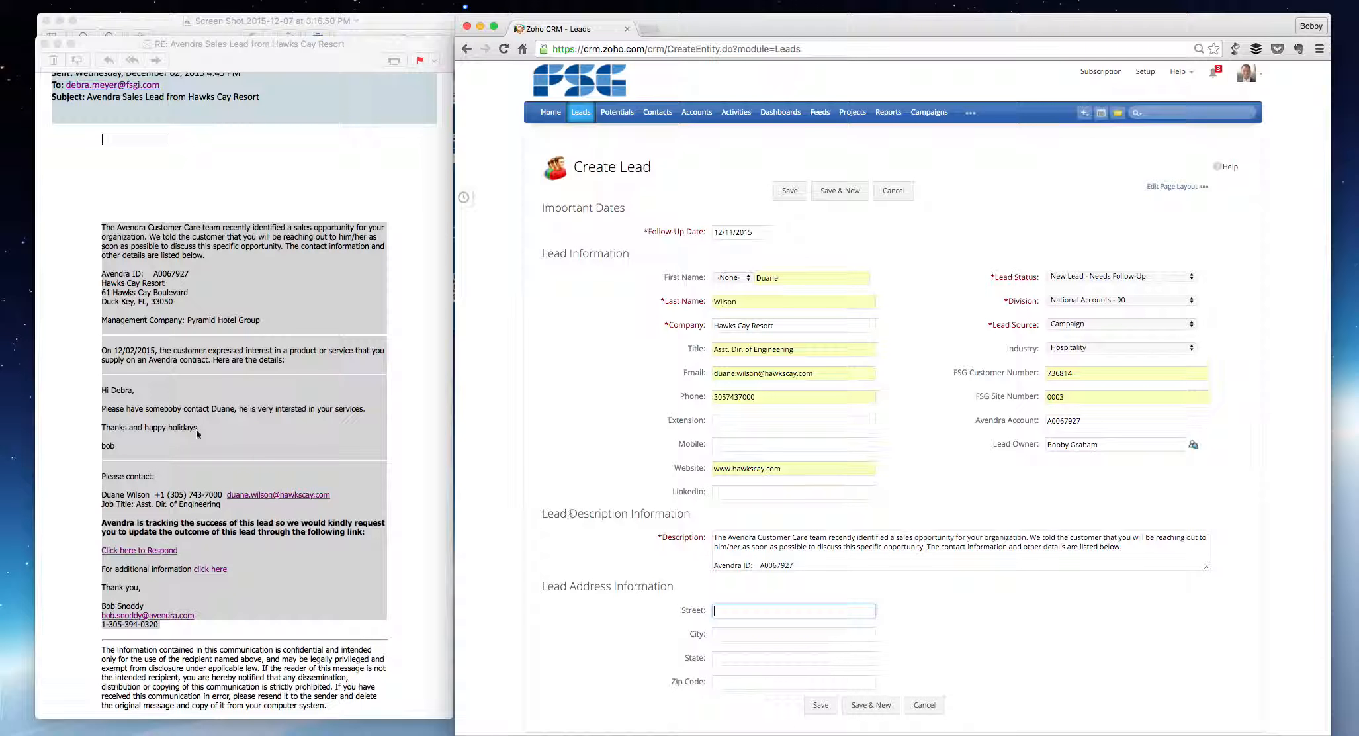
text(61 Hawks Cay Boulevard)
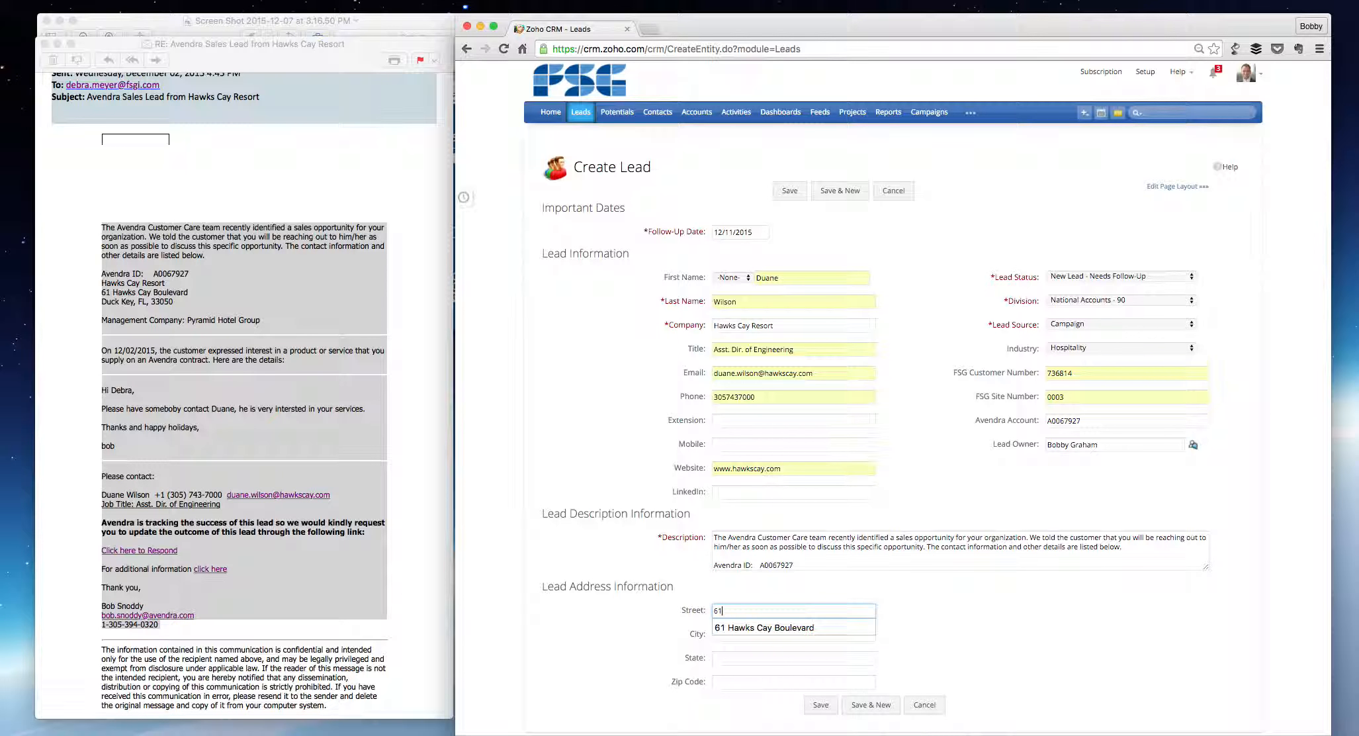
key(Tab)
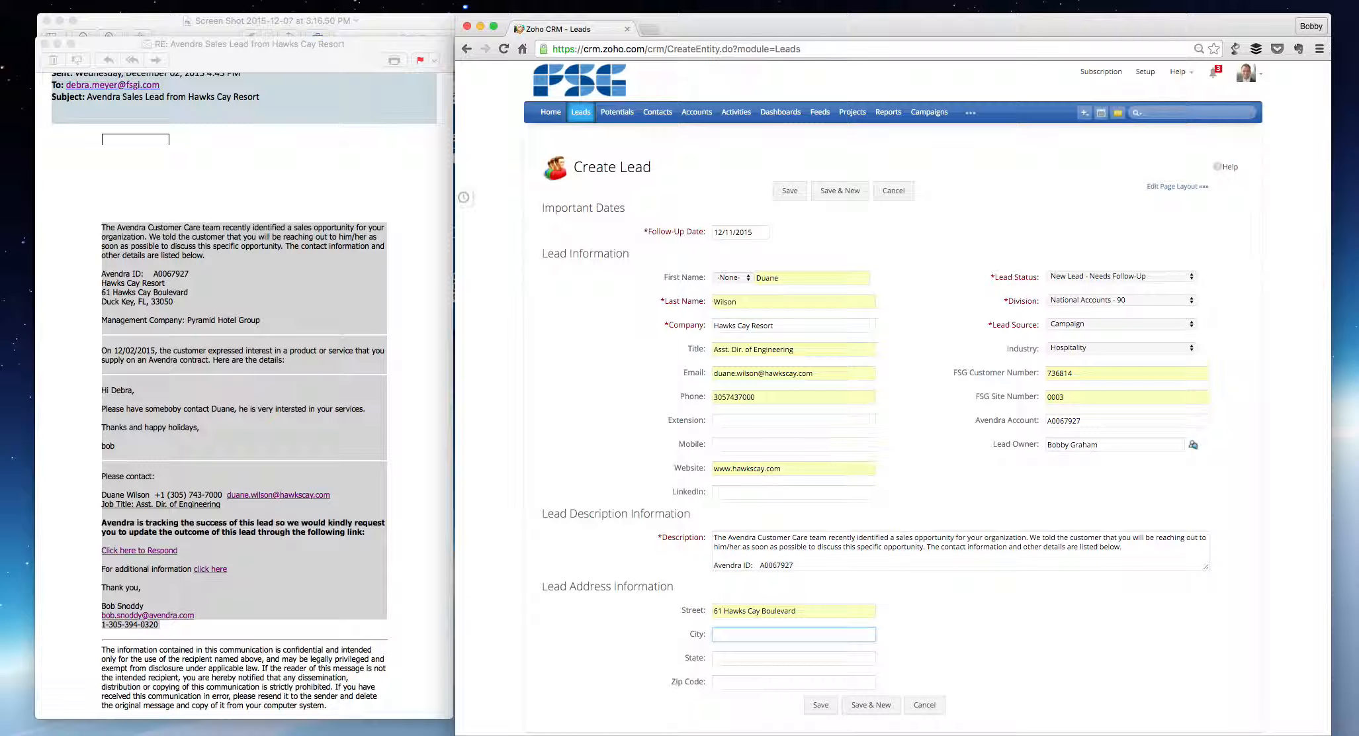
text(duc)
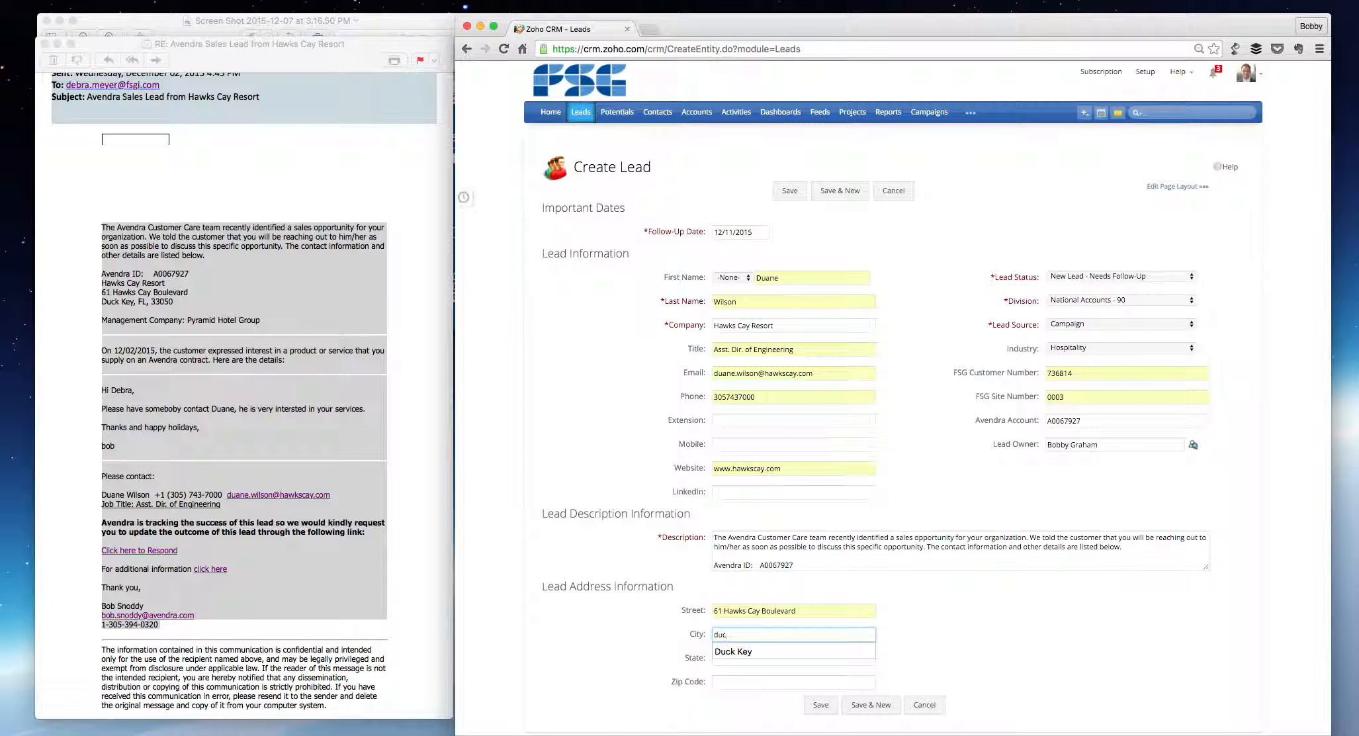
key(Down)
key(Tab)
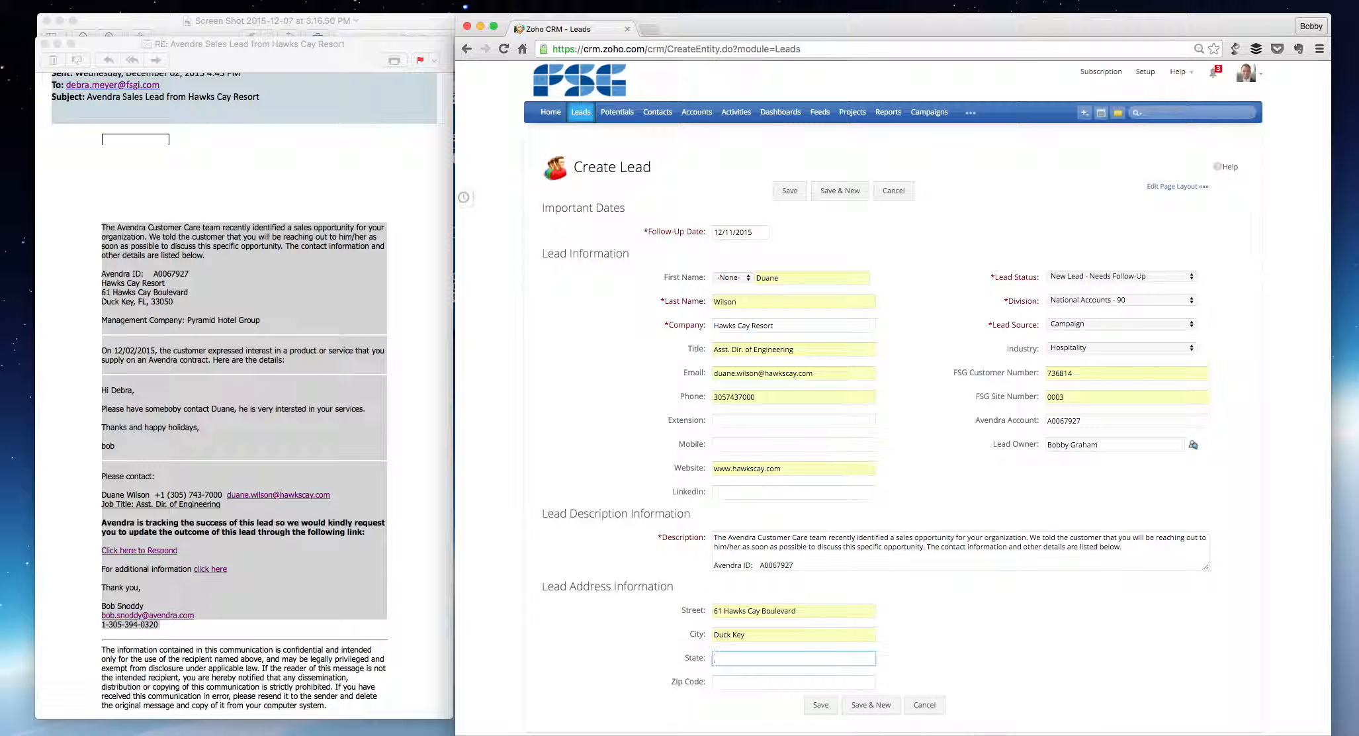
text(Fl)
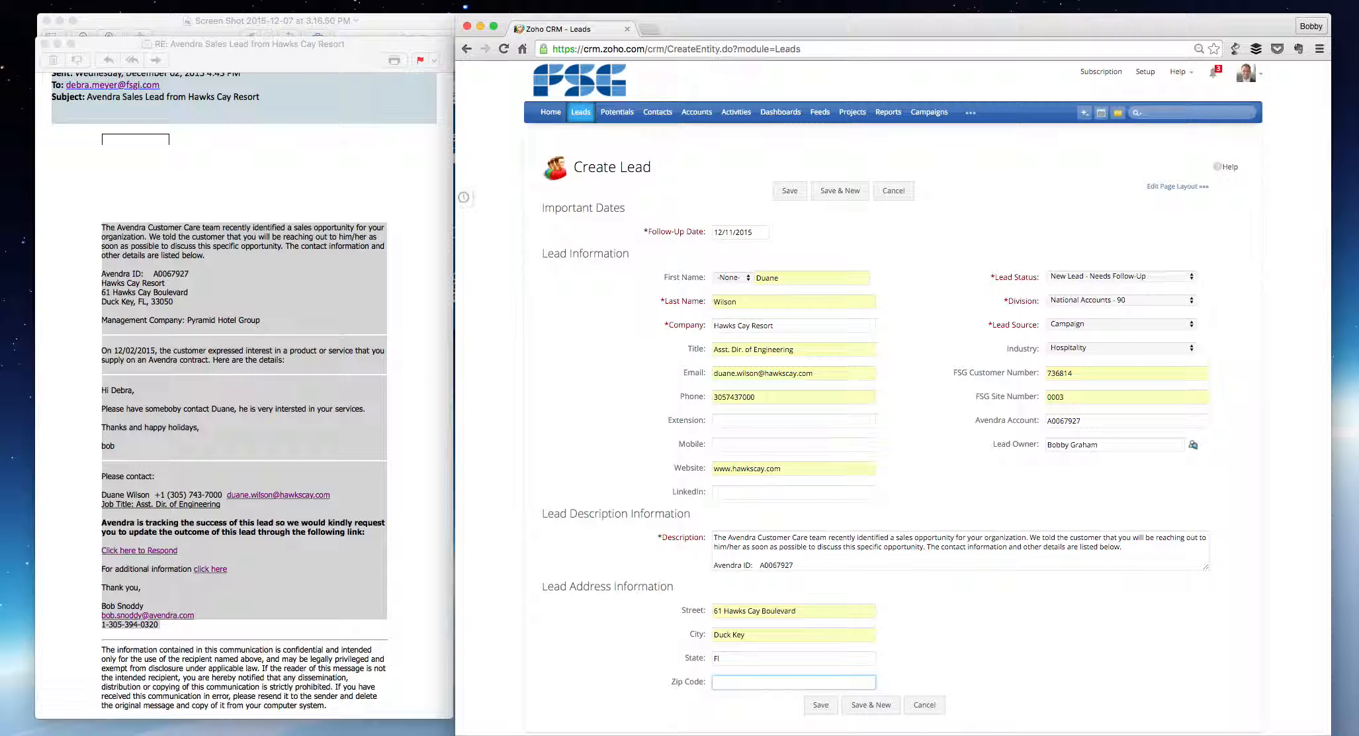
text(330)
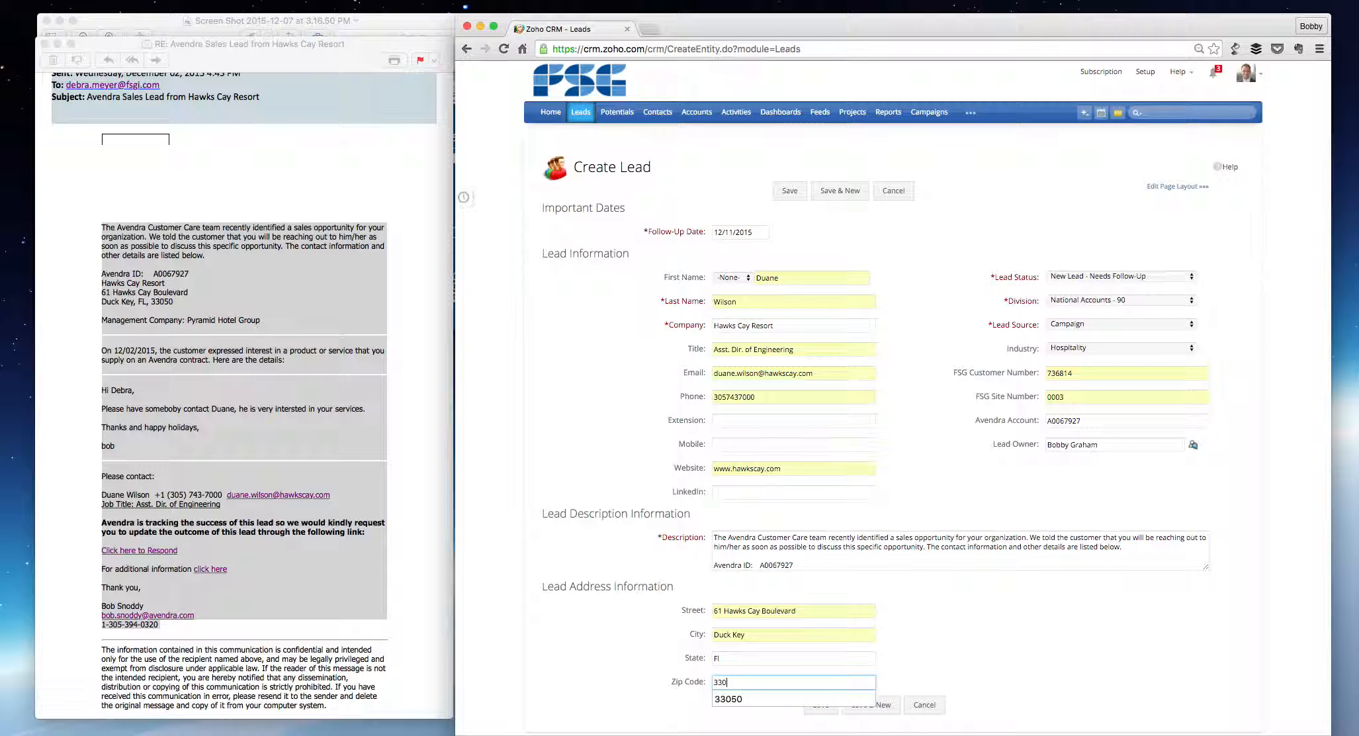
text(50)
click(966, 595)
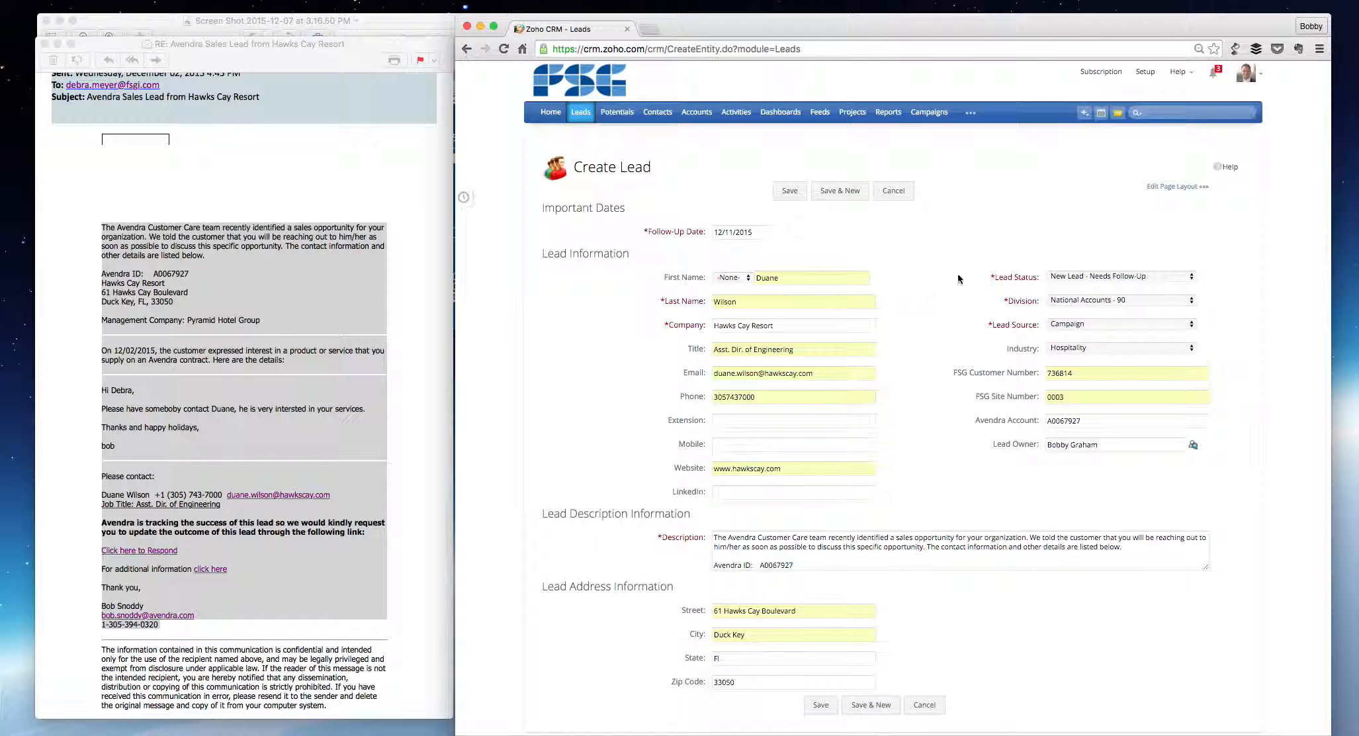
click(822, 704)
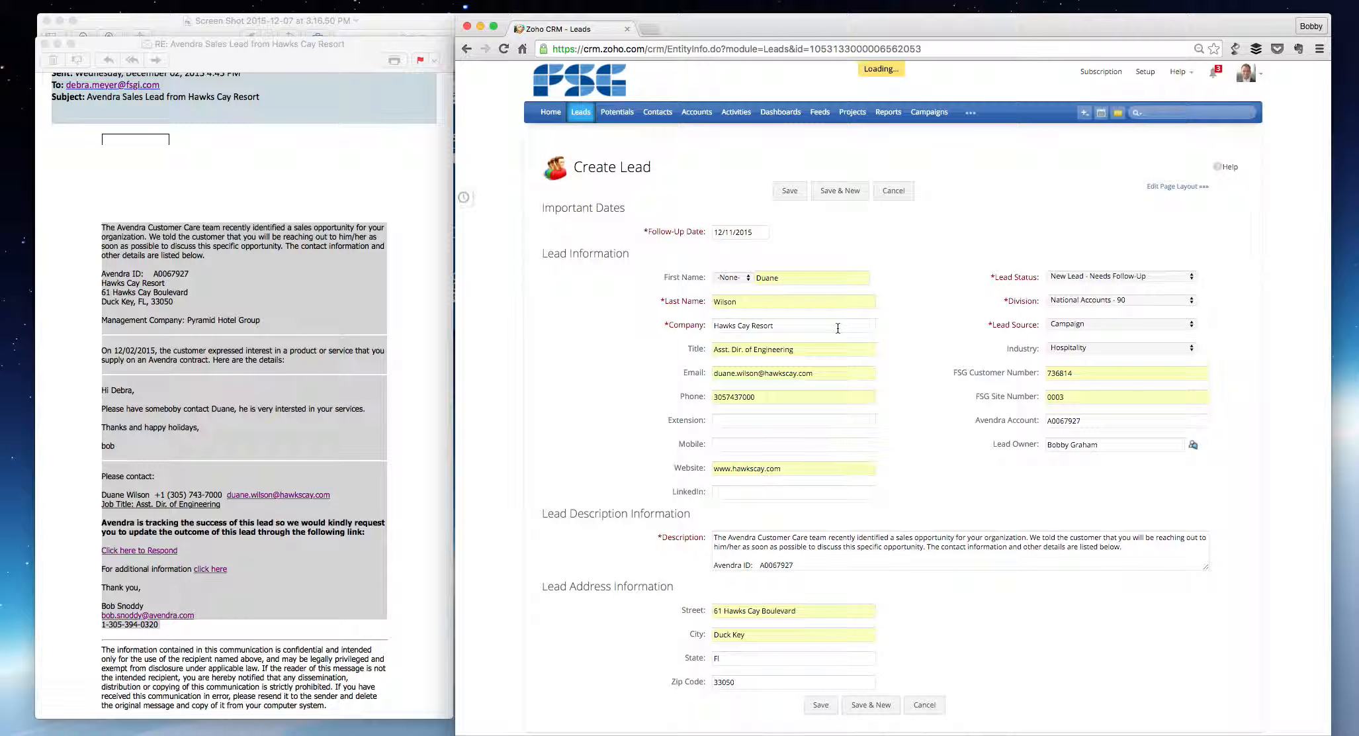
Step: Add the Avendra campaign to the saved lead with the member status New
scroll(779, 417, down, 10)
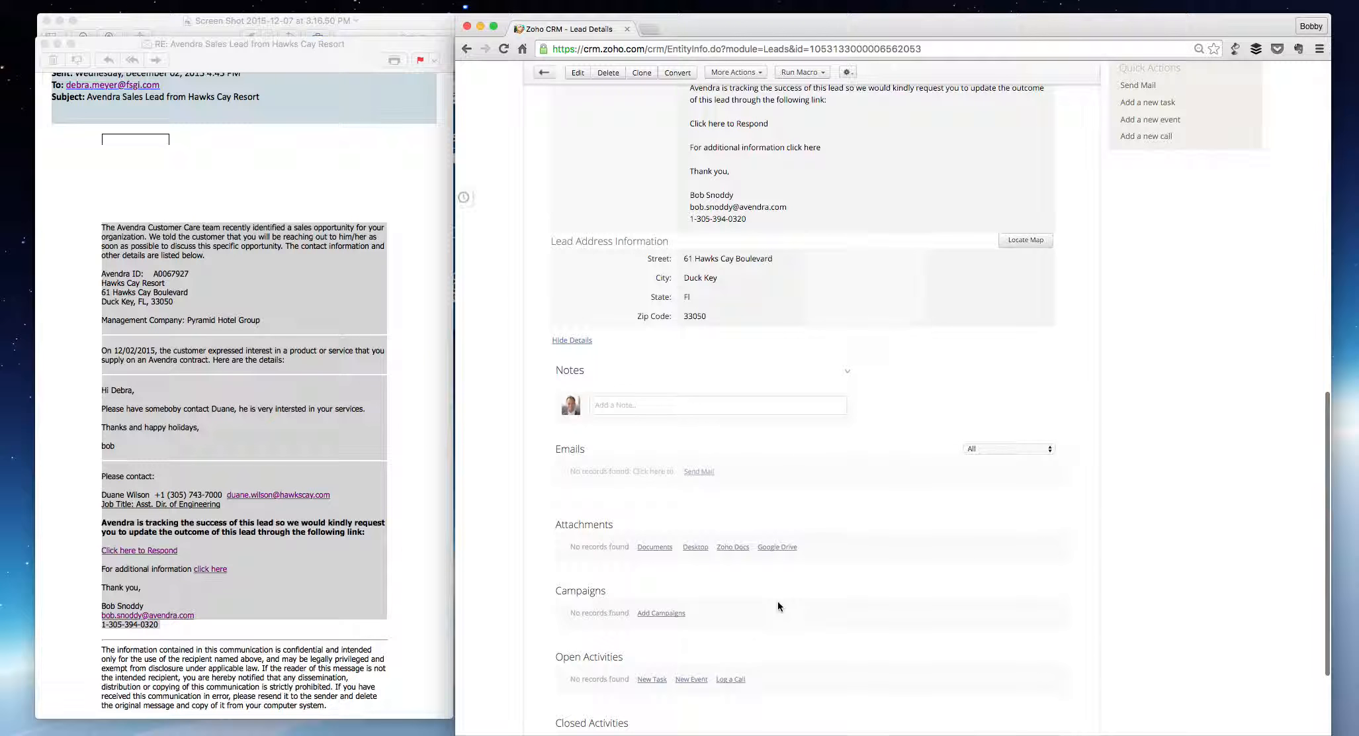
scroll(777, 601, up, 3)
scroll(783, 597, up, 10)
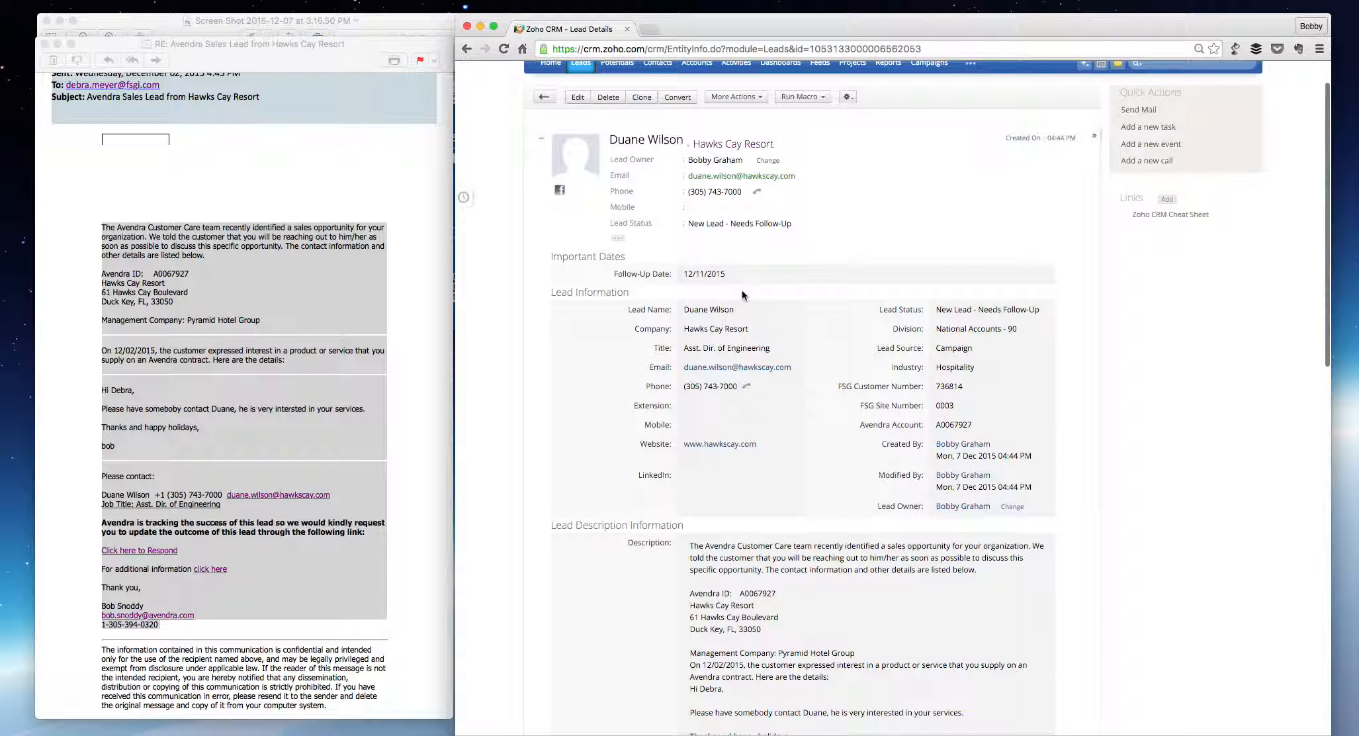
scroll(757, 351, down, 15)
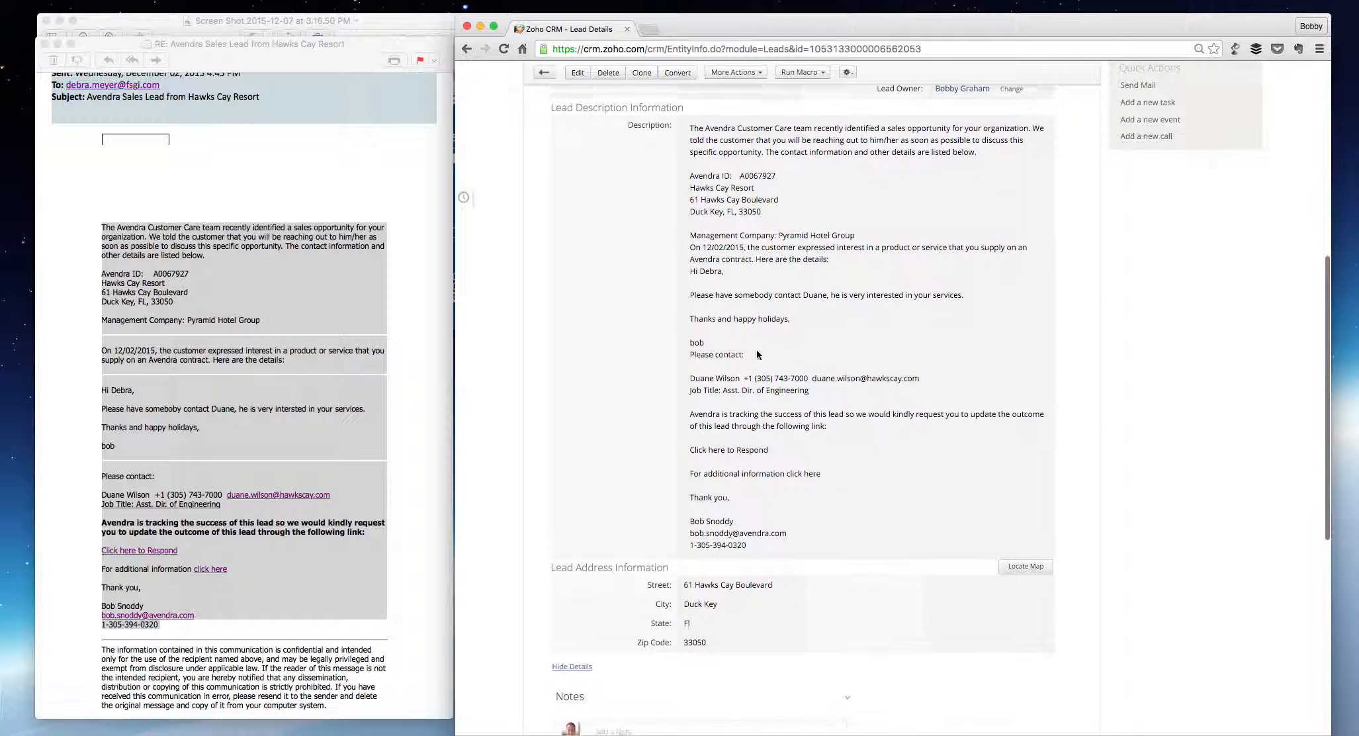
scroll(757, 350, down, 1)
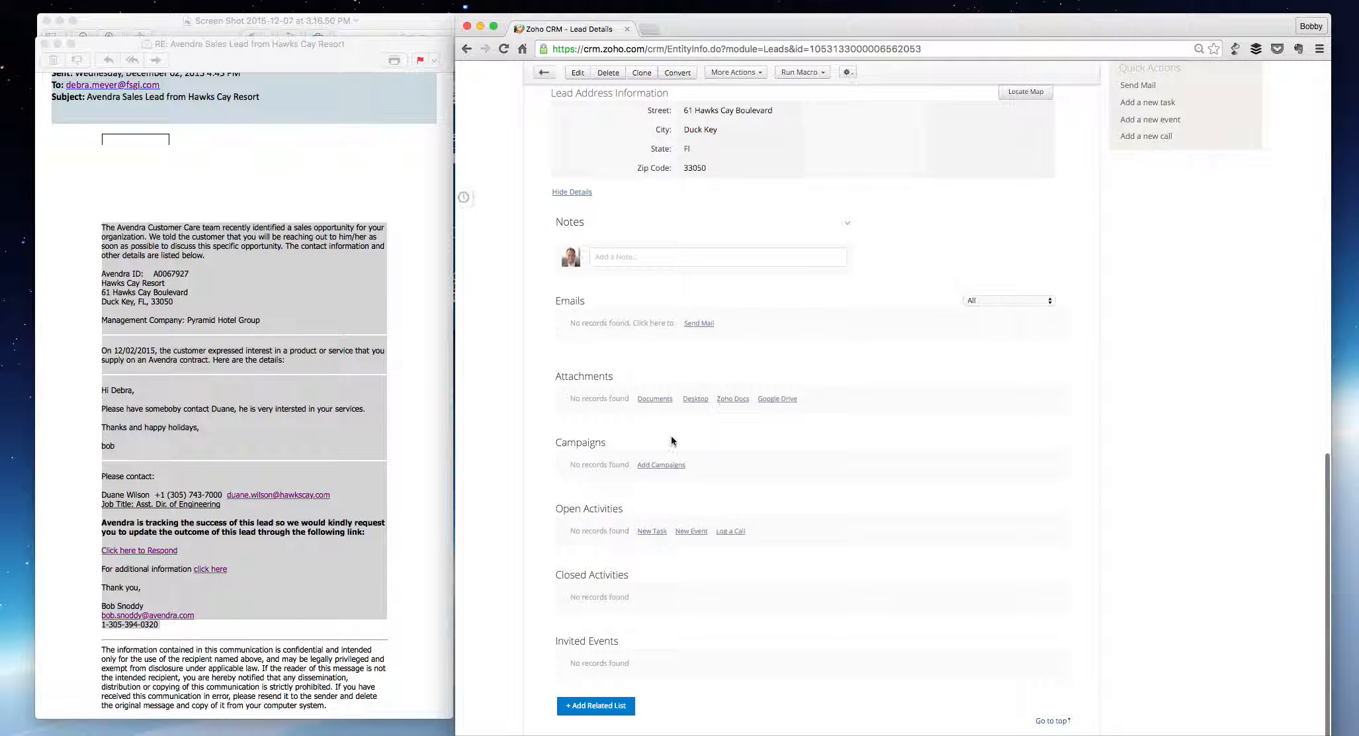
click(645, 466)
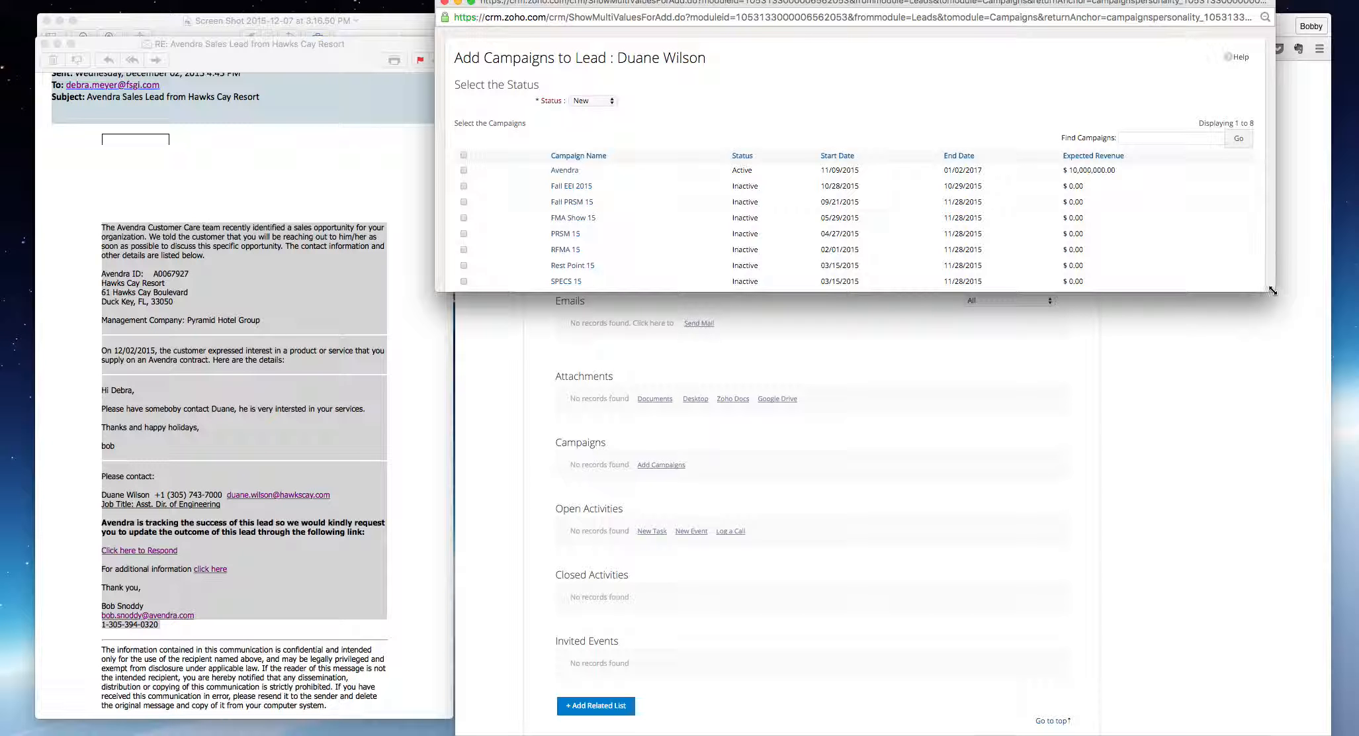
drag(1272, 290, 1255, 399)
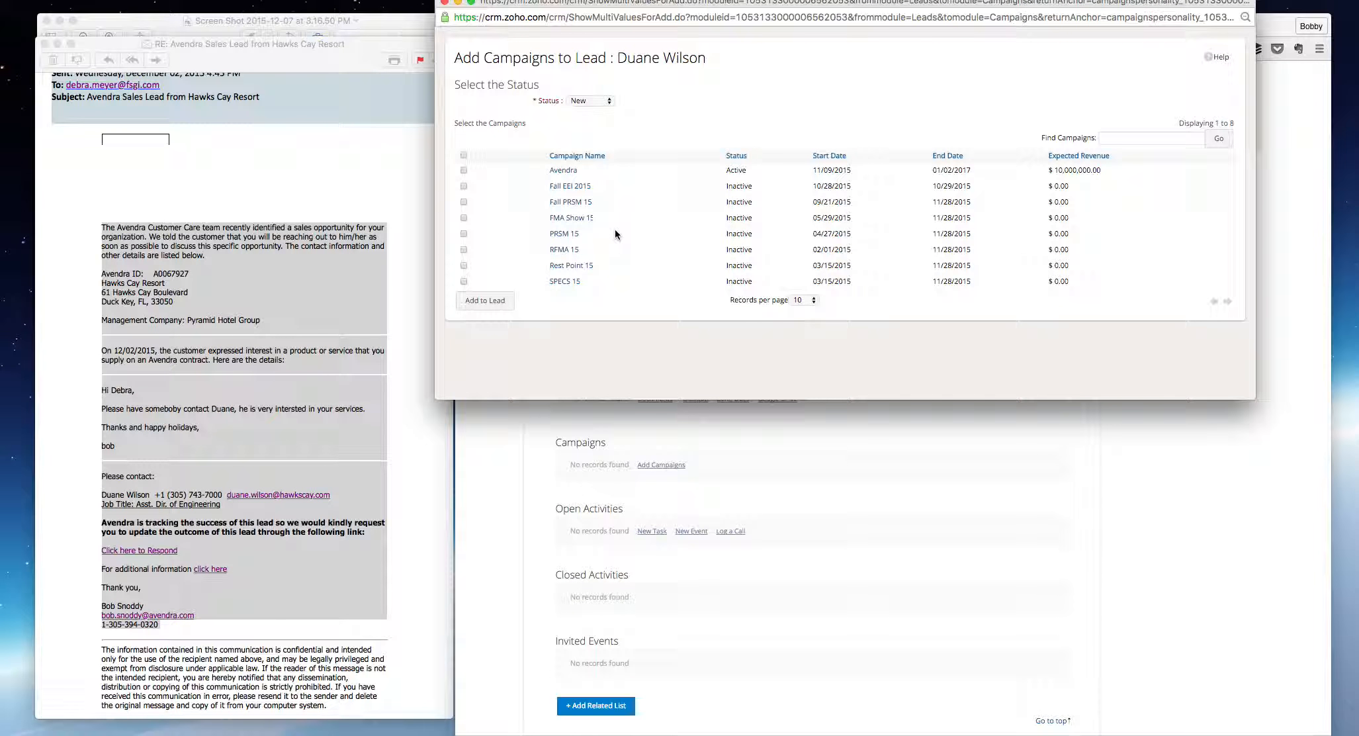
click(463, 170)
click(501, 299)
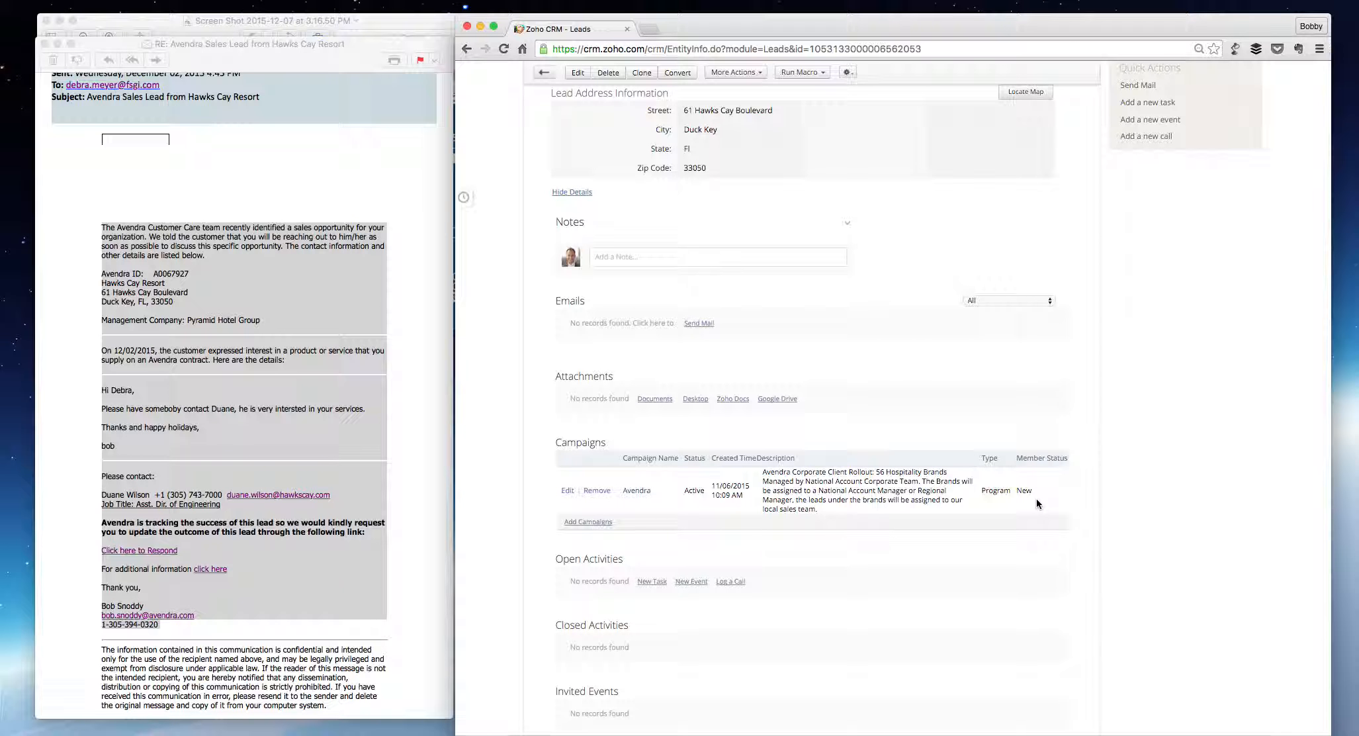
Step: Search the user list by first name and change the lead owner to the chosen colleague
scroll(1037, 503, up, 15)
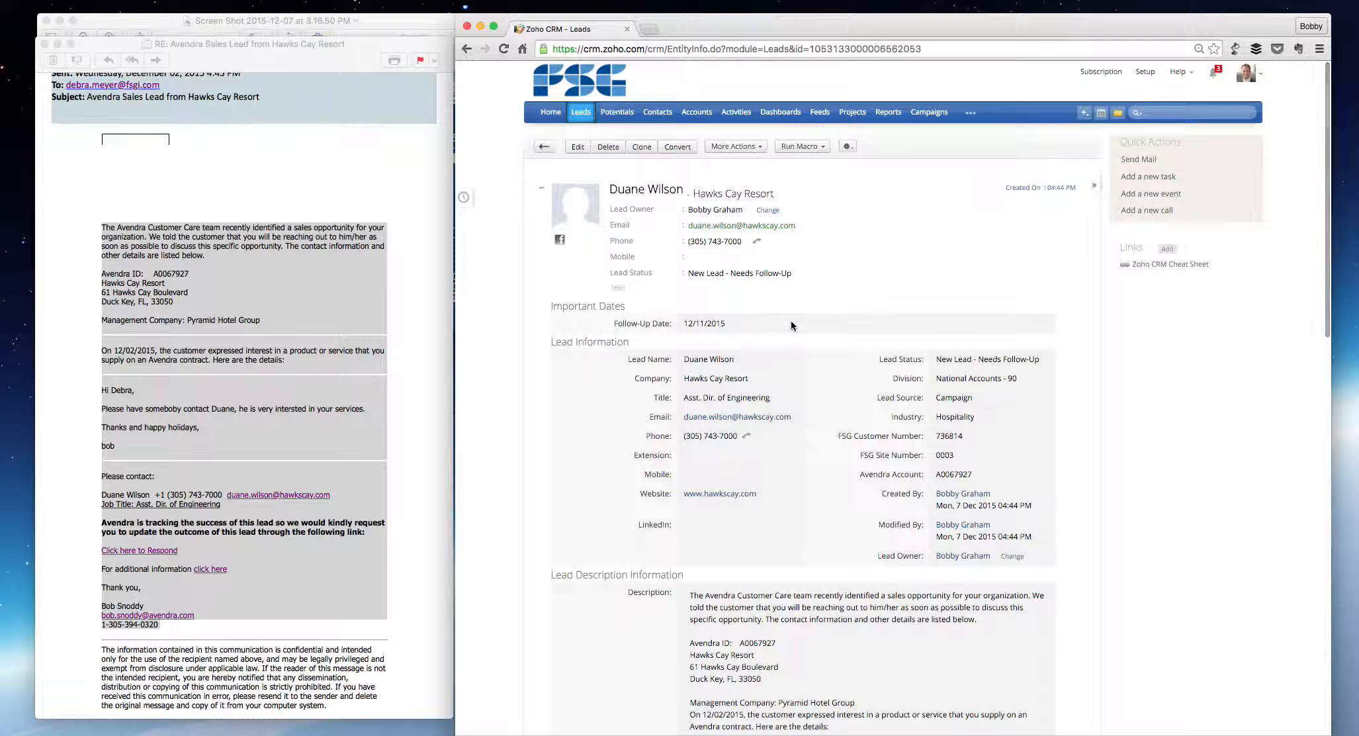
click(776, 211)
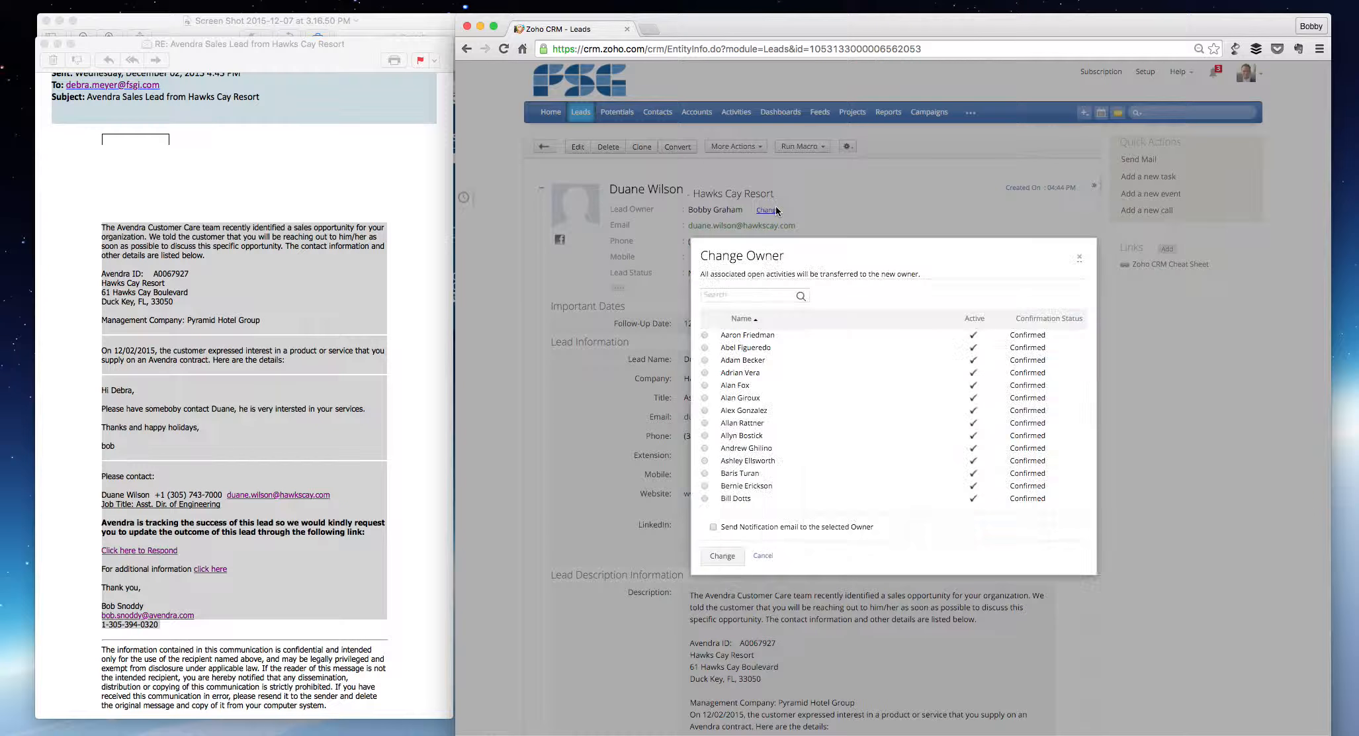
click(762, 296)
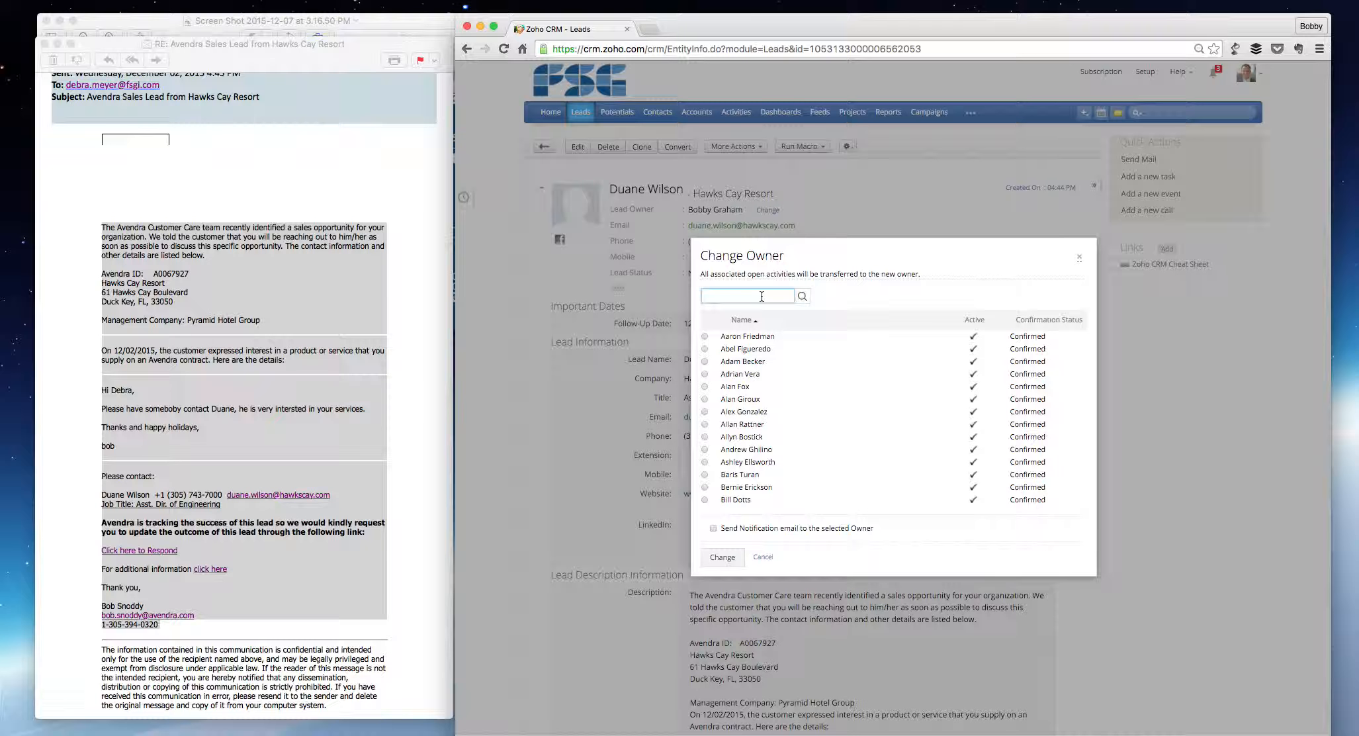
text(john)
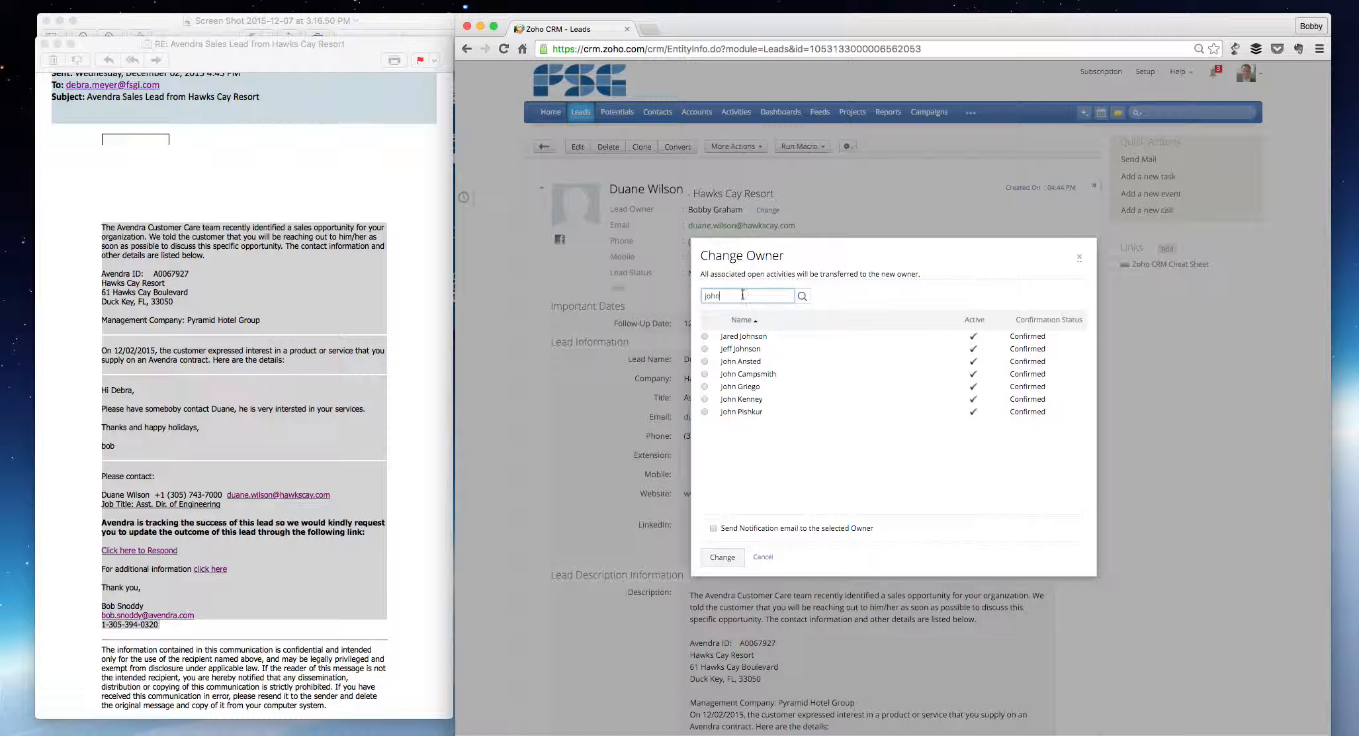
drag(744, 296, 685, 292)
text(bobby)
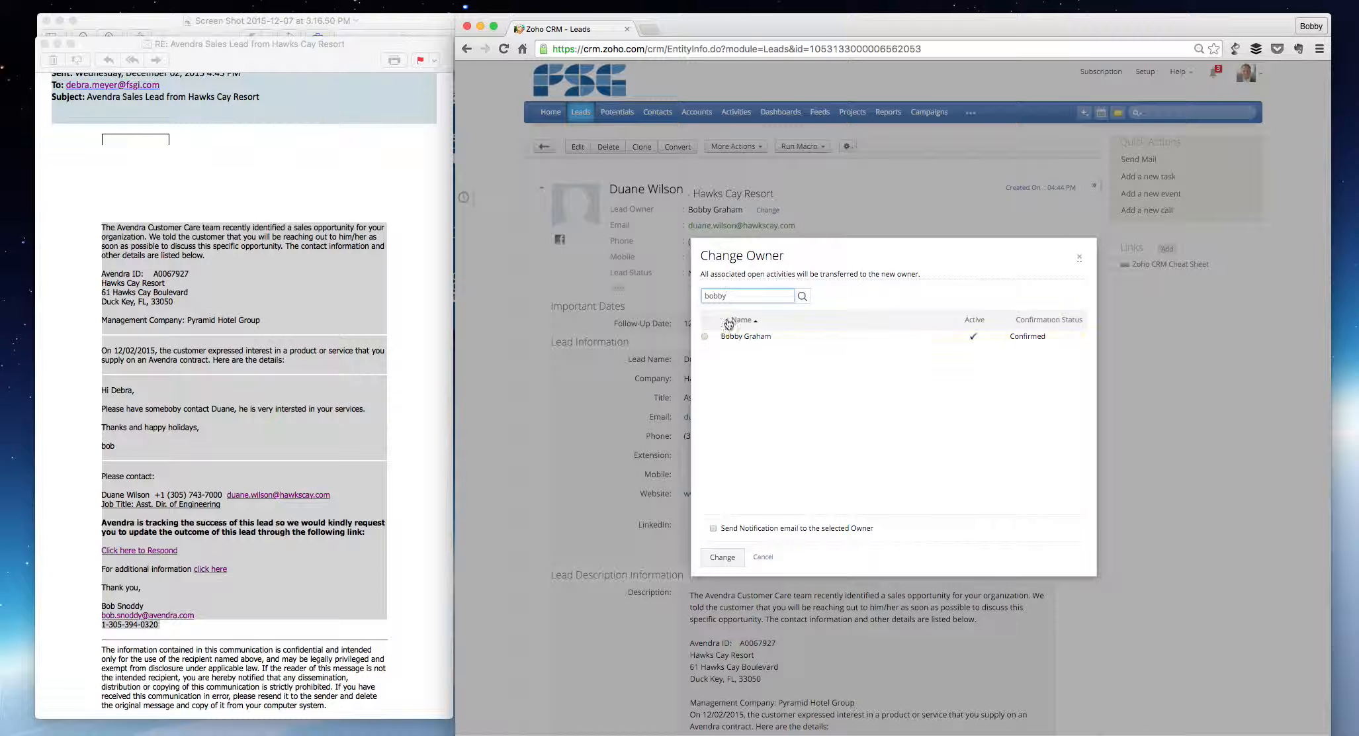
drag(731, 296, 682, 291)
text(john)
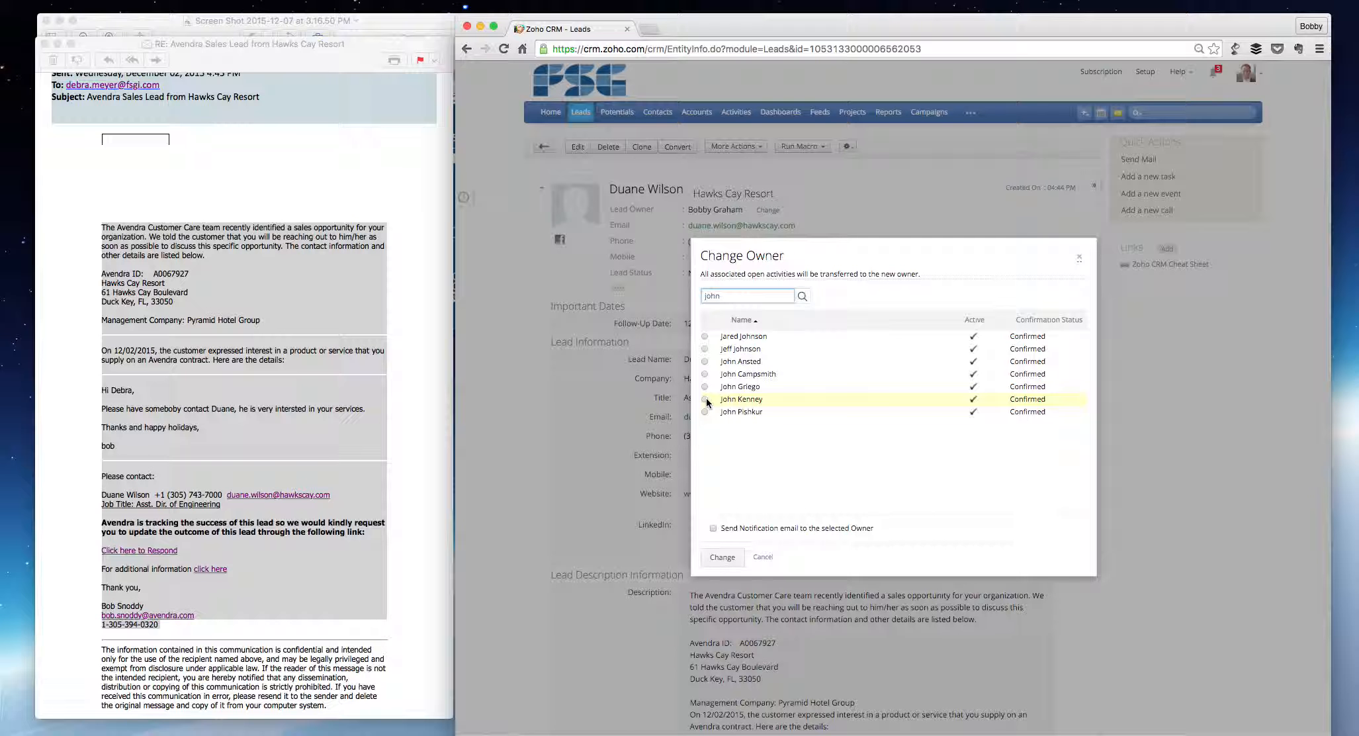
click(705, 400)
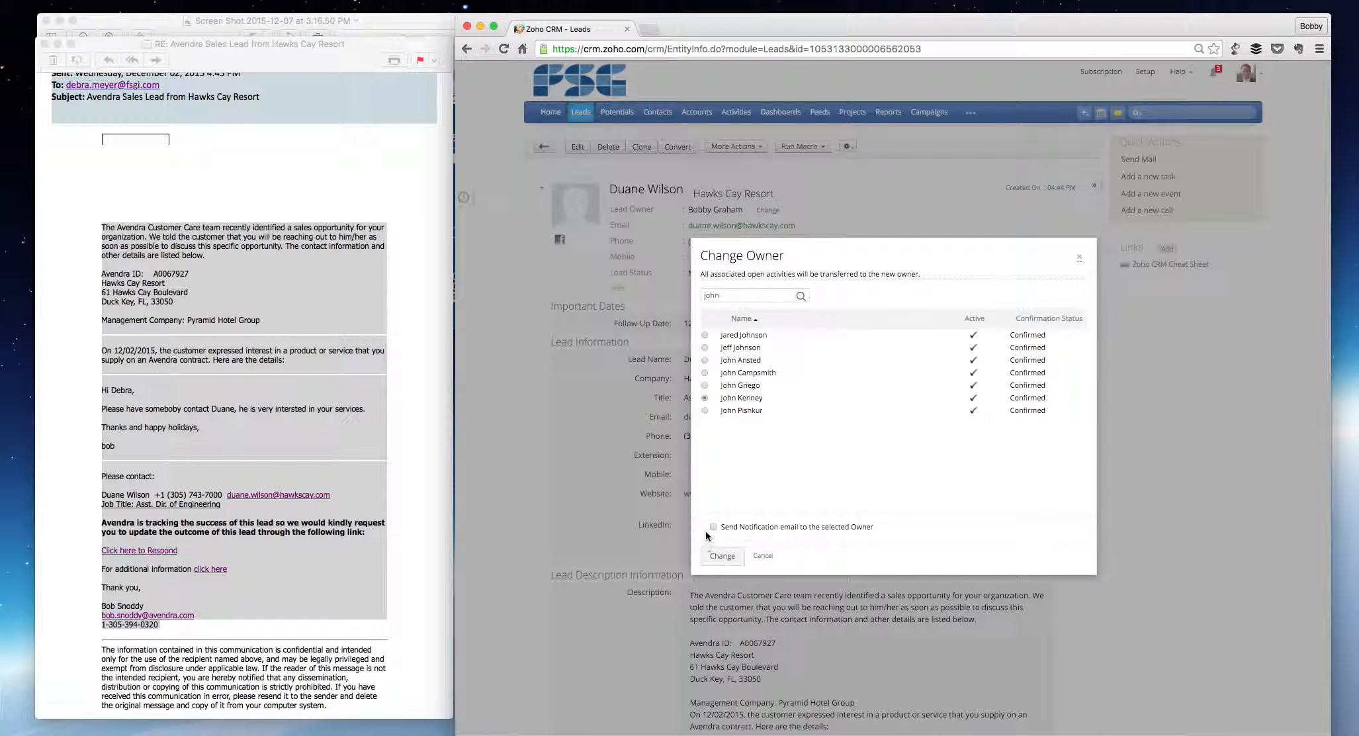
click(727, 557)
Step: Set the lead's member status in the Avendra campaign to Assigned and save it
scroll(700, 376, down, 15)
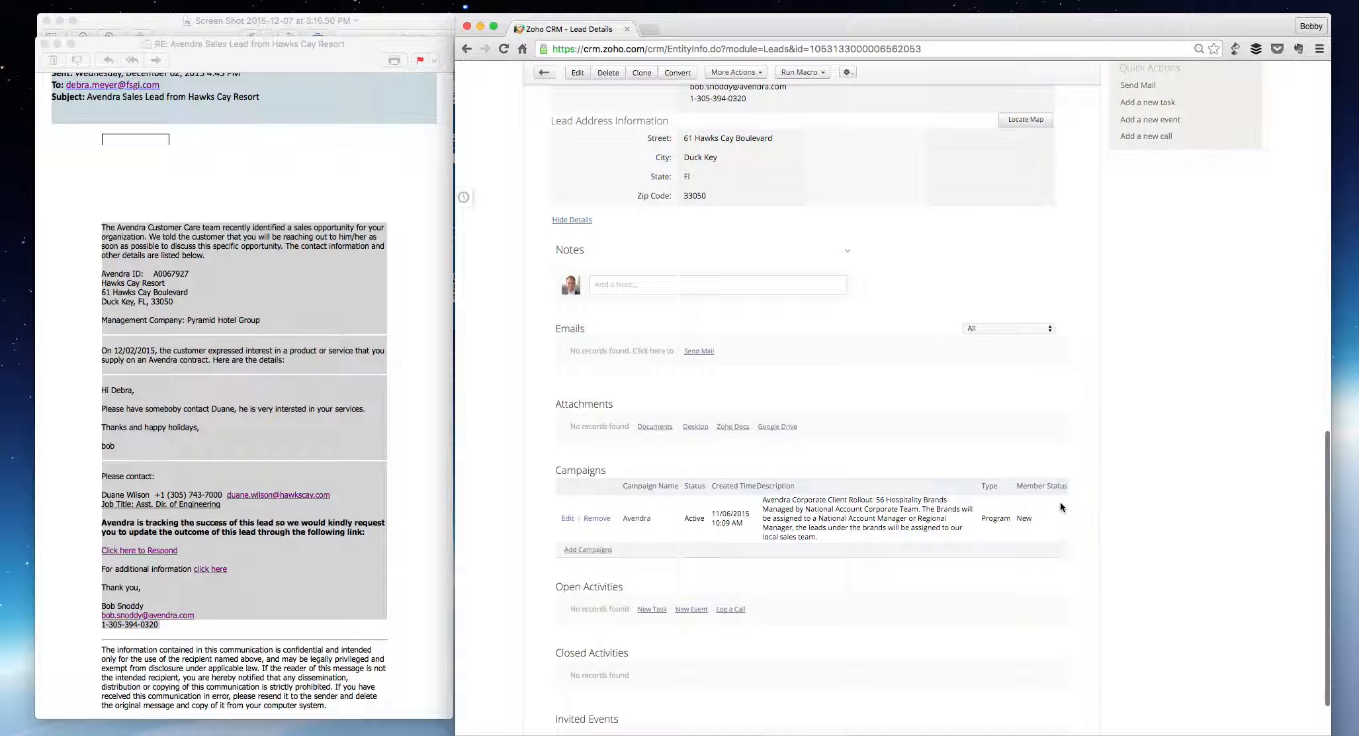
click(569, 518)
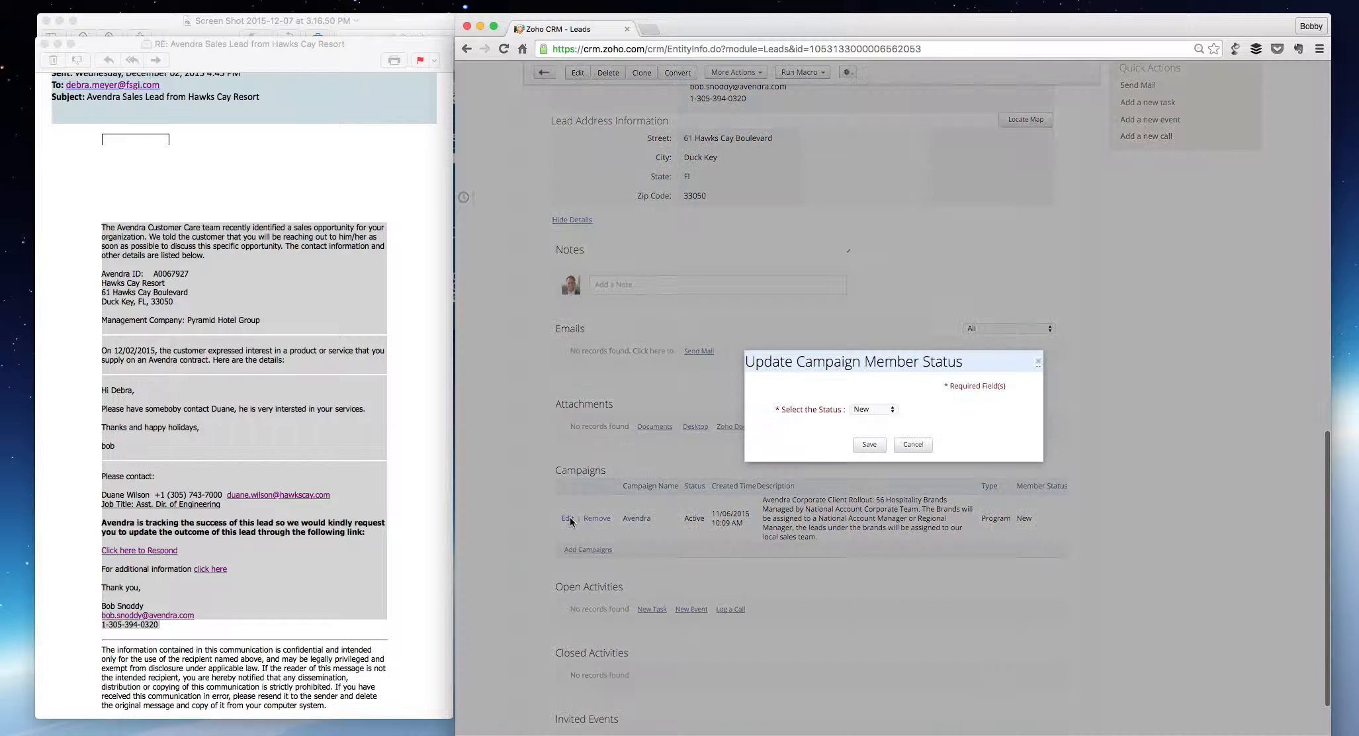
click(855, 411)
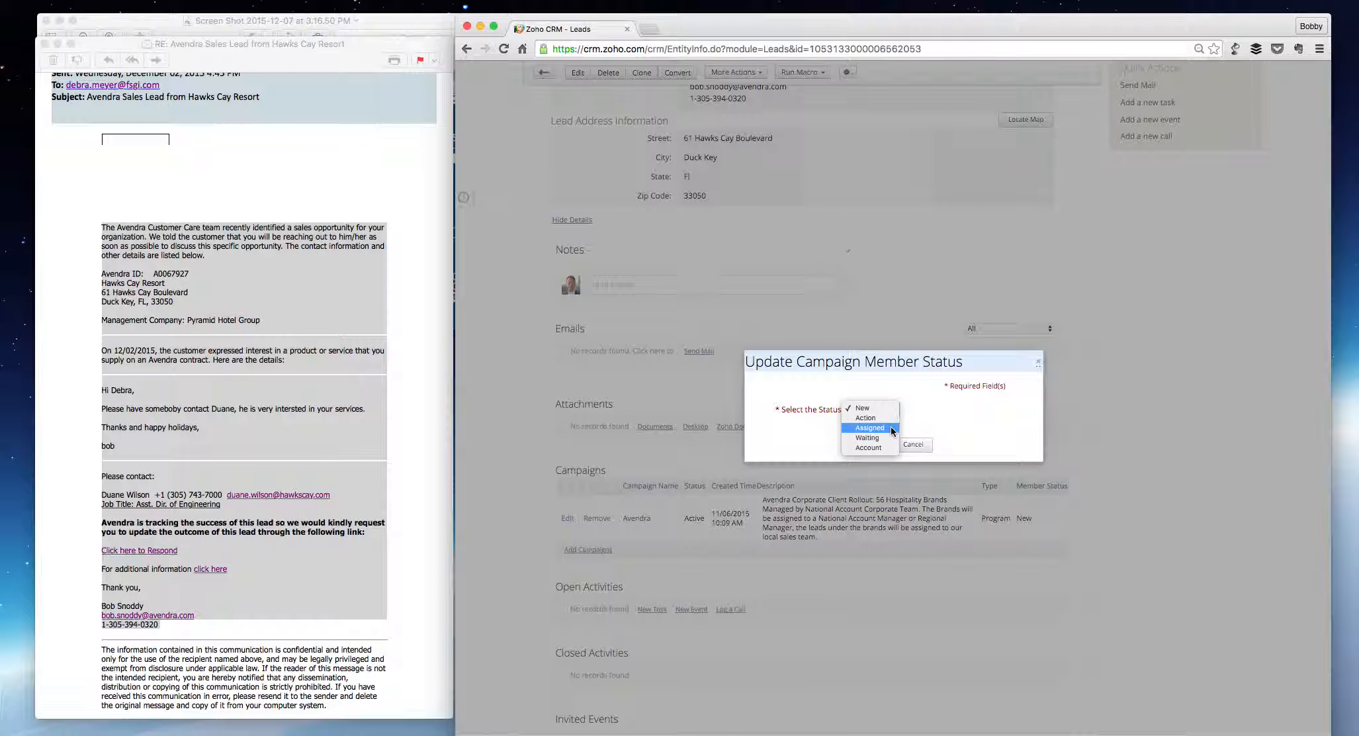
click(890, 428)
click(889, 409)
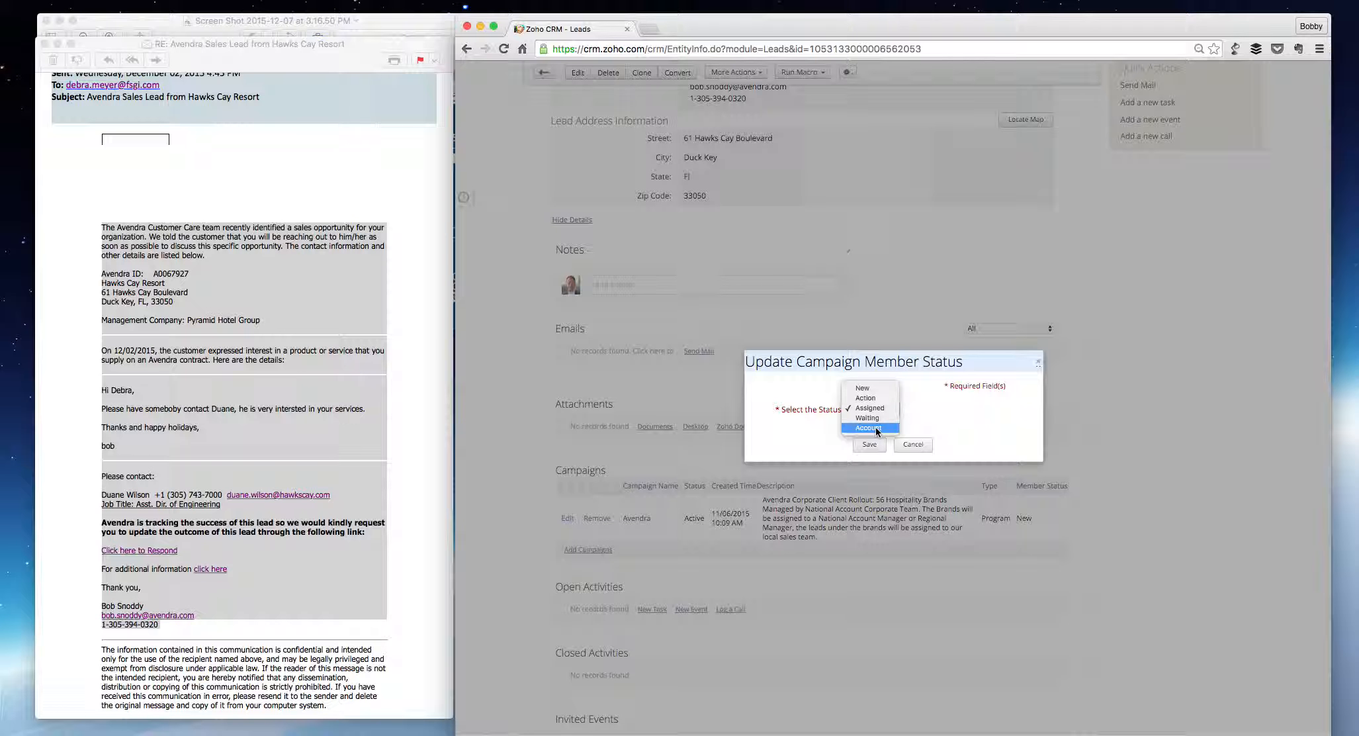
click(874, 410)
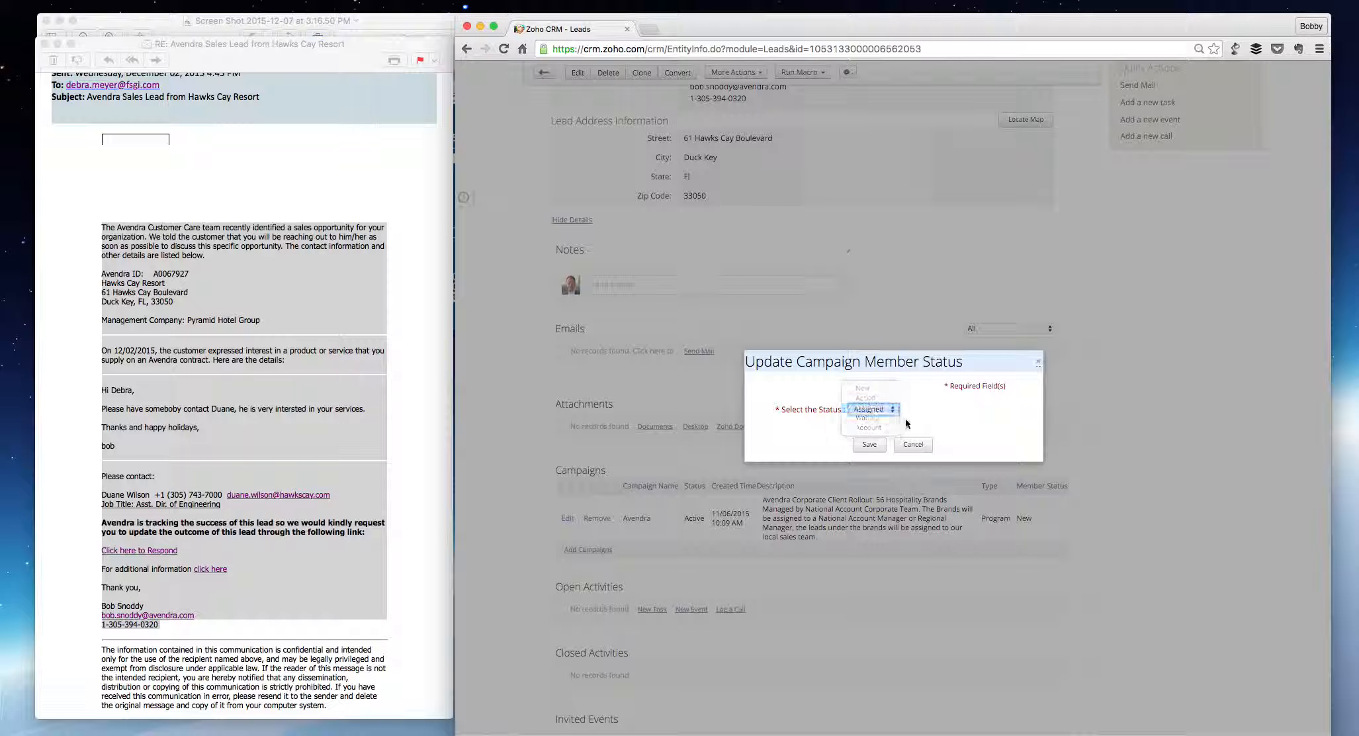
click(870, 444)
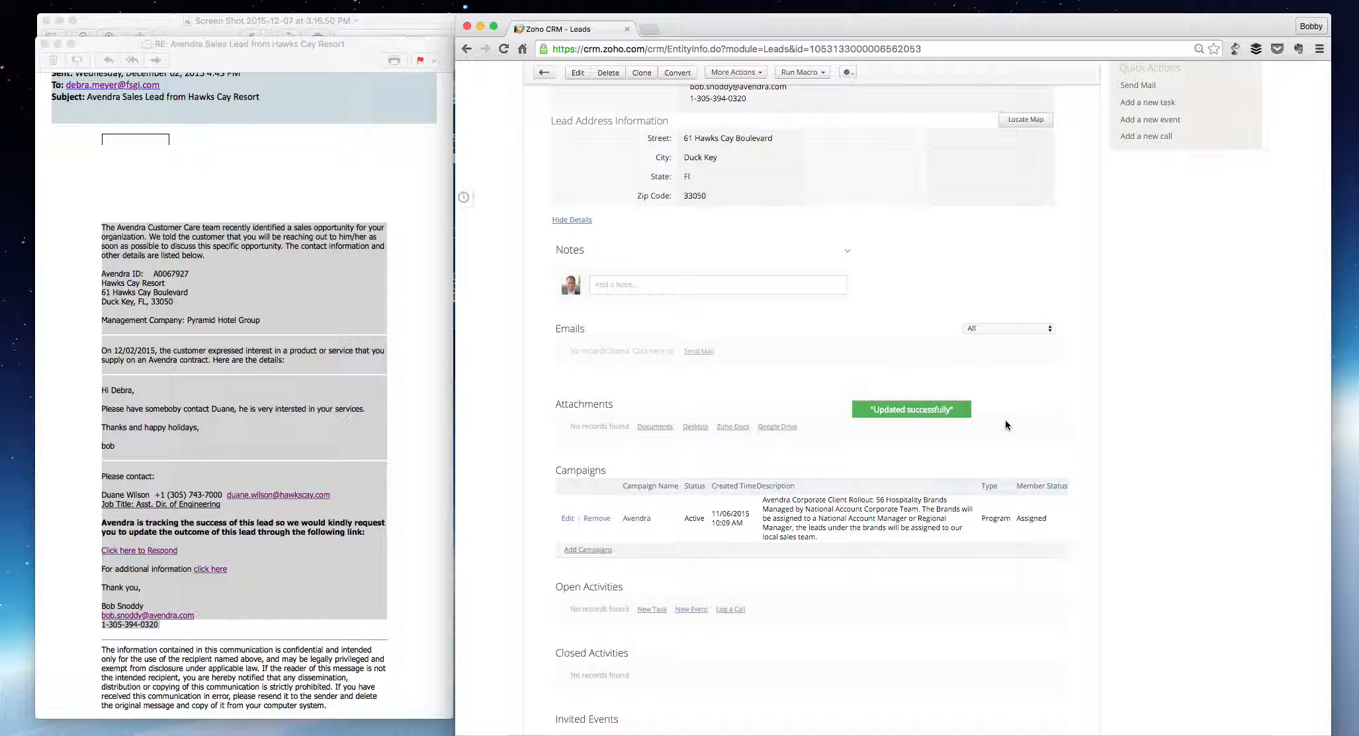